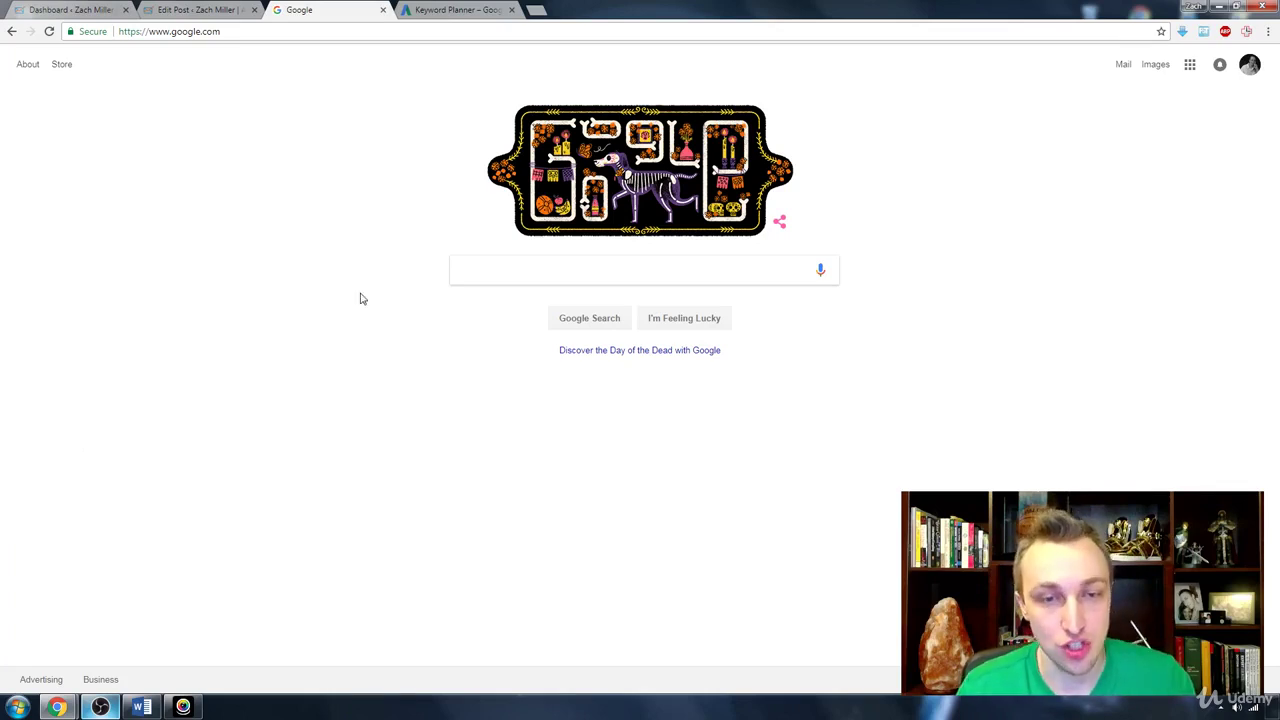
- Search Google for "keyword planner" and open the Google AdWords Keyword Planner result
left_click(469, 266)
type("keyword planner")
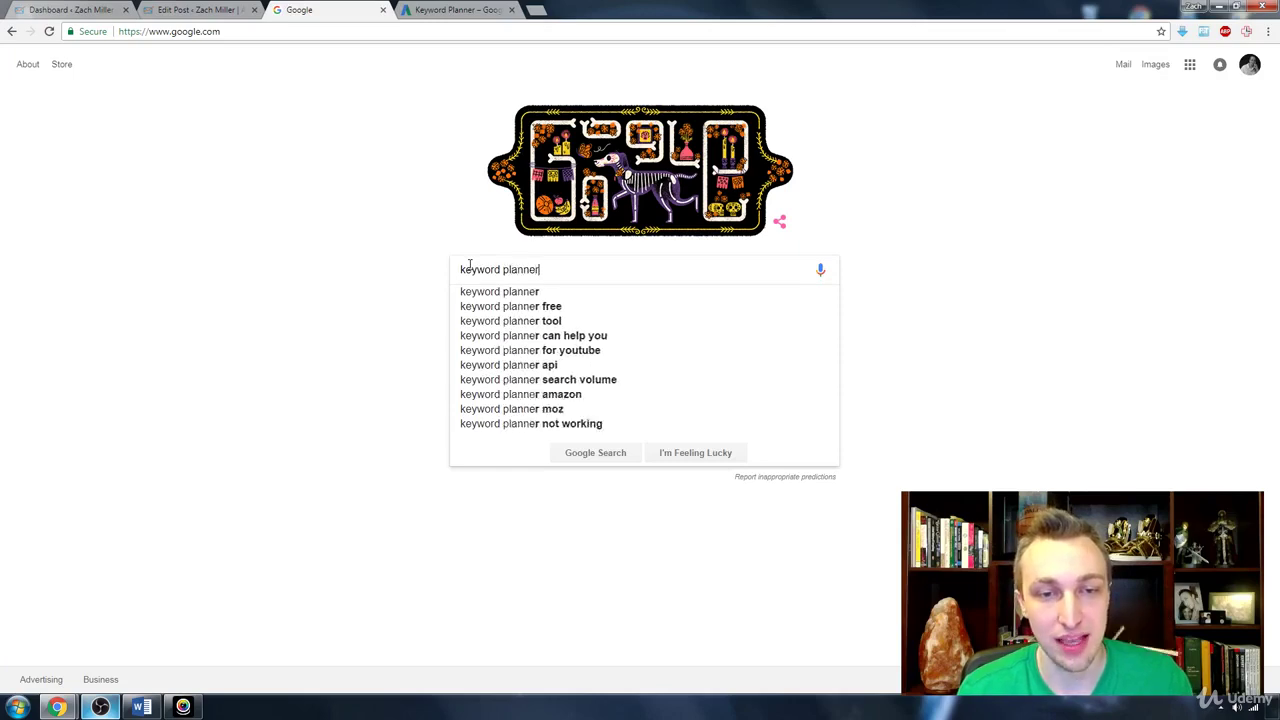
key("Return")
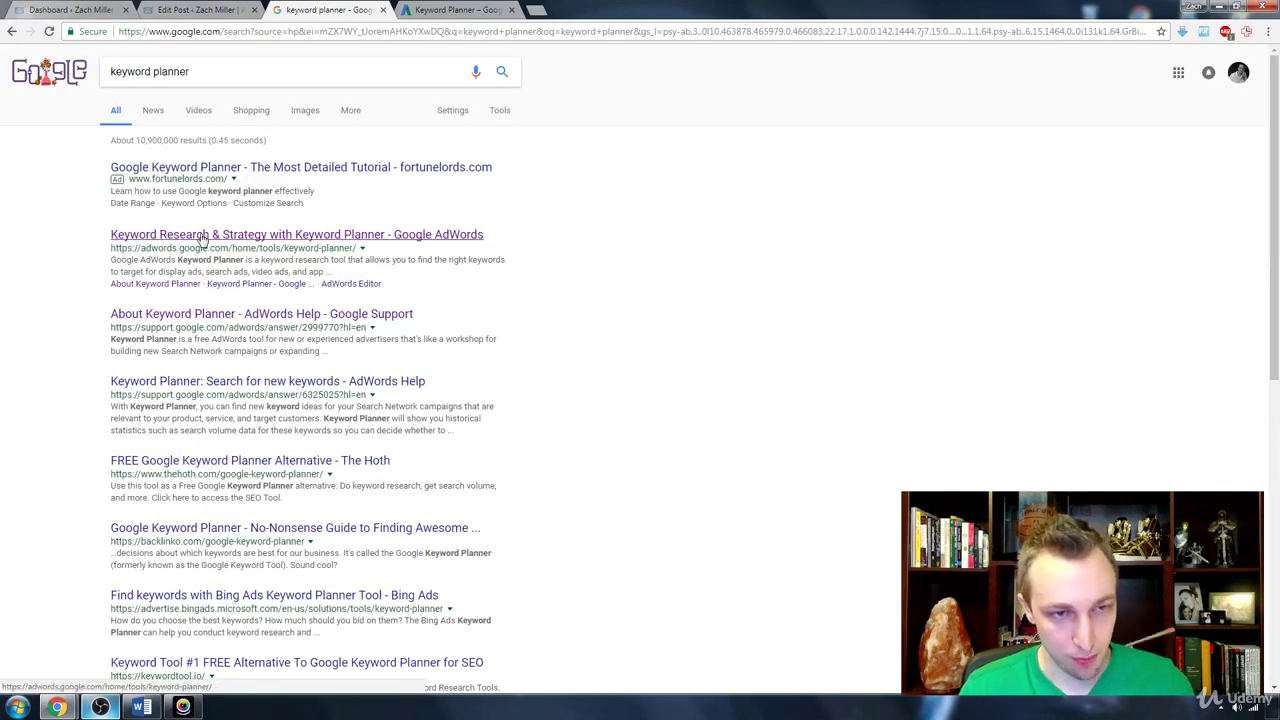
left_click(203, 236)
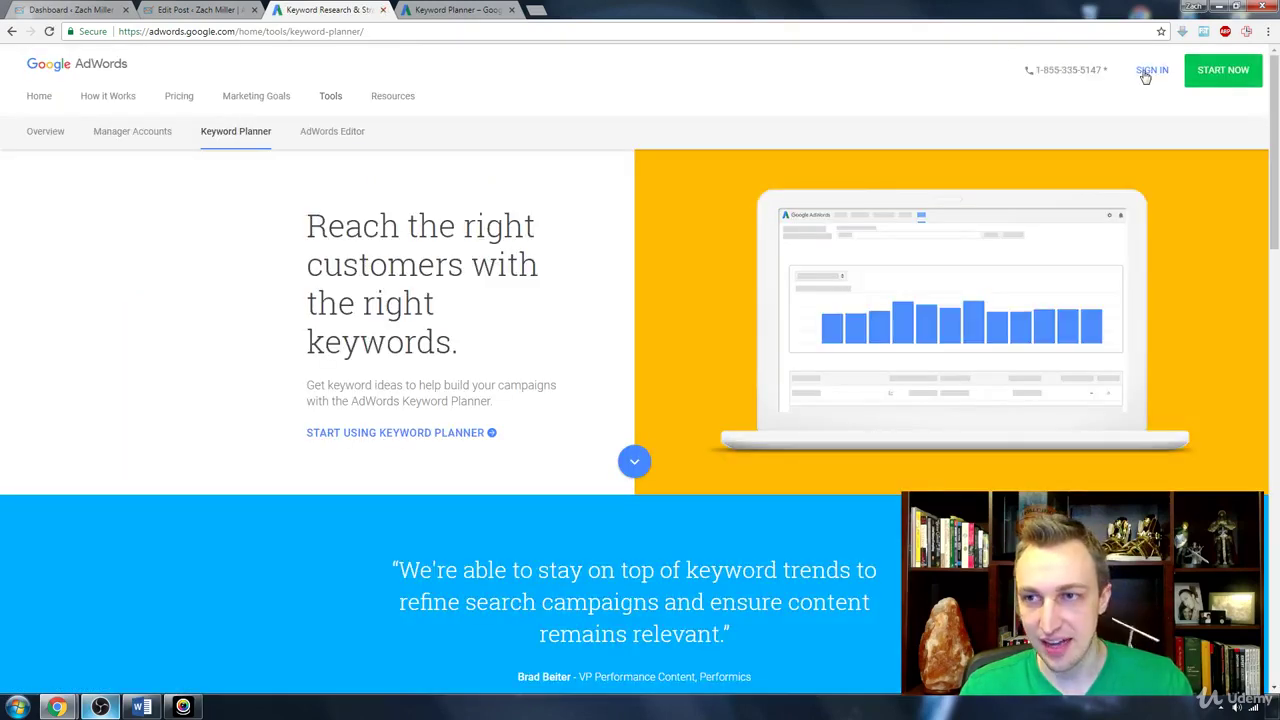
- Close the AdWords introduction page, leaving the signed-in Keyword Planner page on screen, and highlight its web address briefly
left_click(382, 10)
left_click_drag(127, 35, 350, 106)
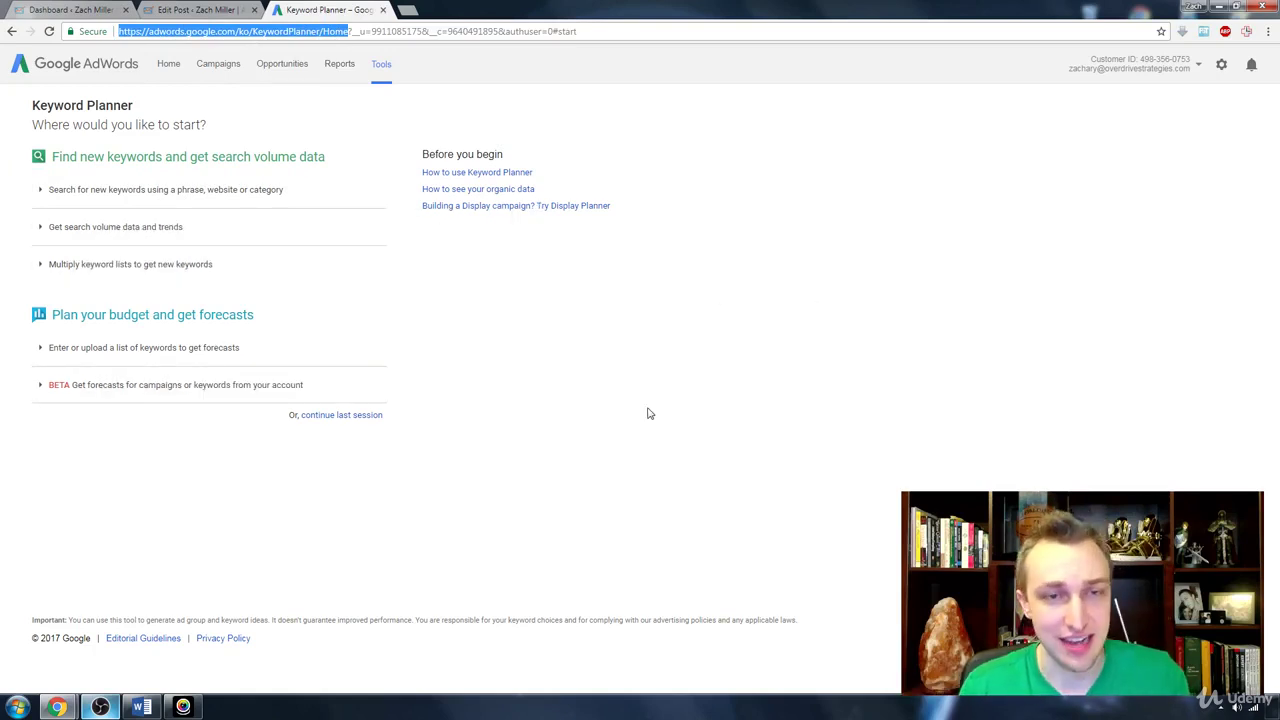
left_click(617, 405)
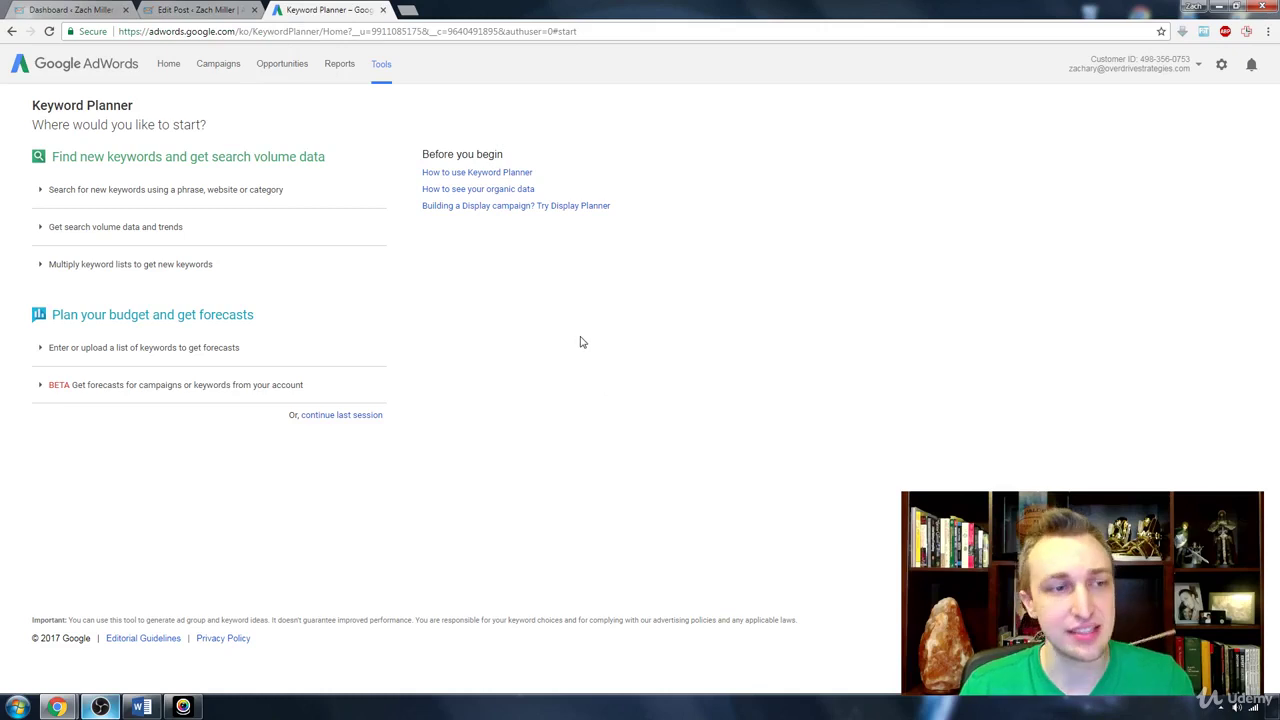
- Start a new keyword search by phrase, with "seo", "email marketing" and "online marketing" on separate lines as the product or service
left_click(152, 191)
left_click(163, 262)
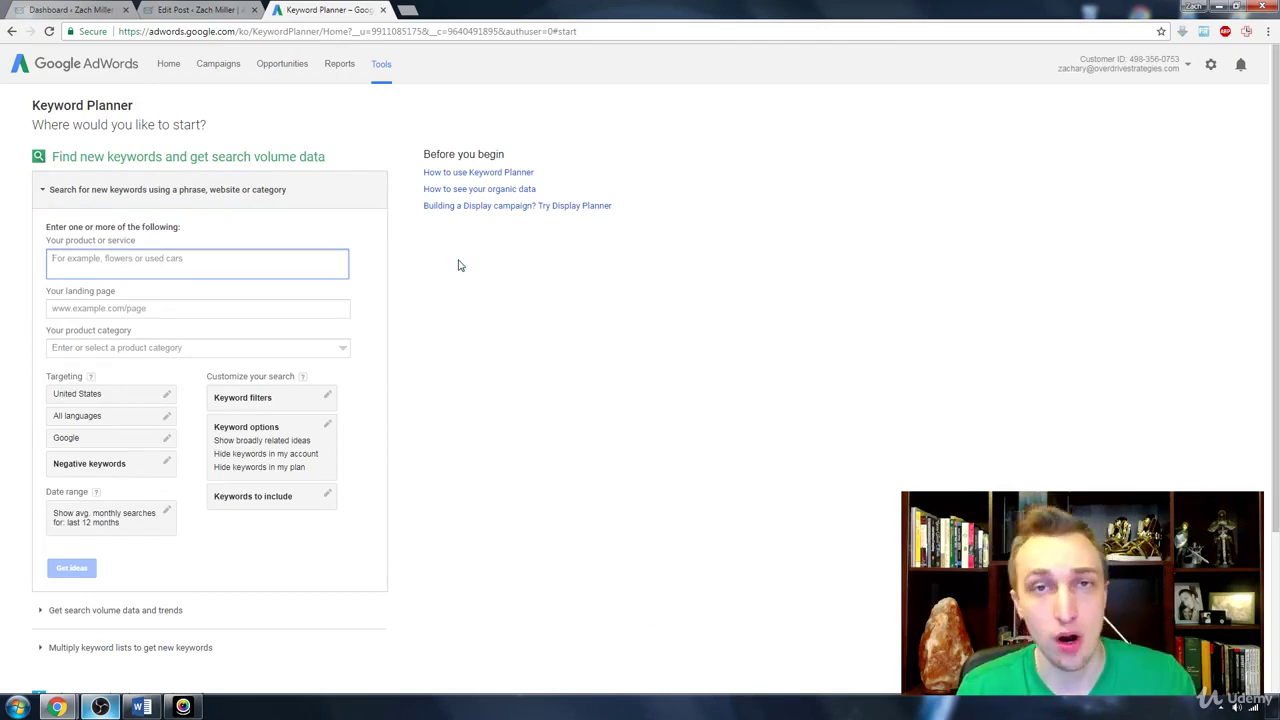
type("seo ")
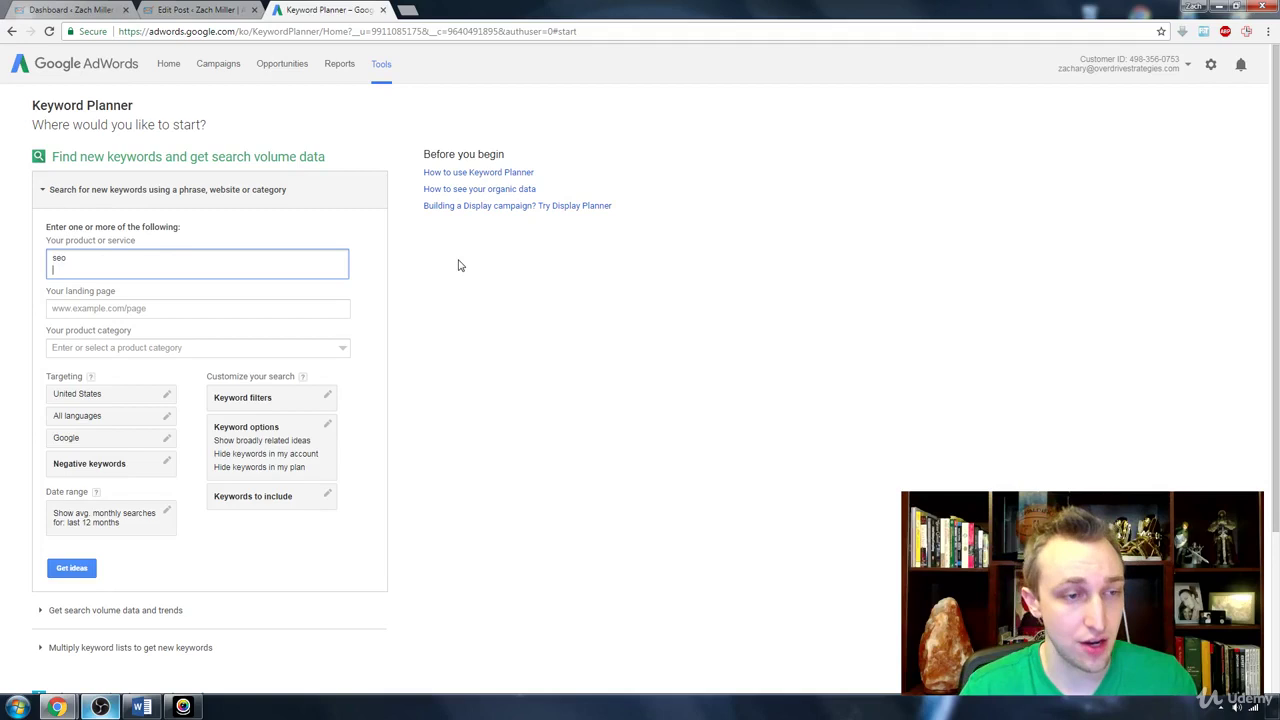
type("email marketing")
key("Return")
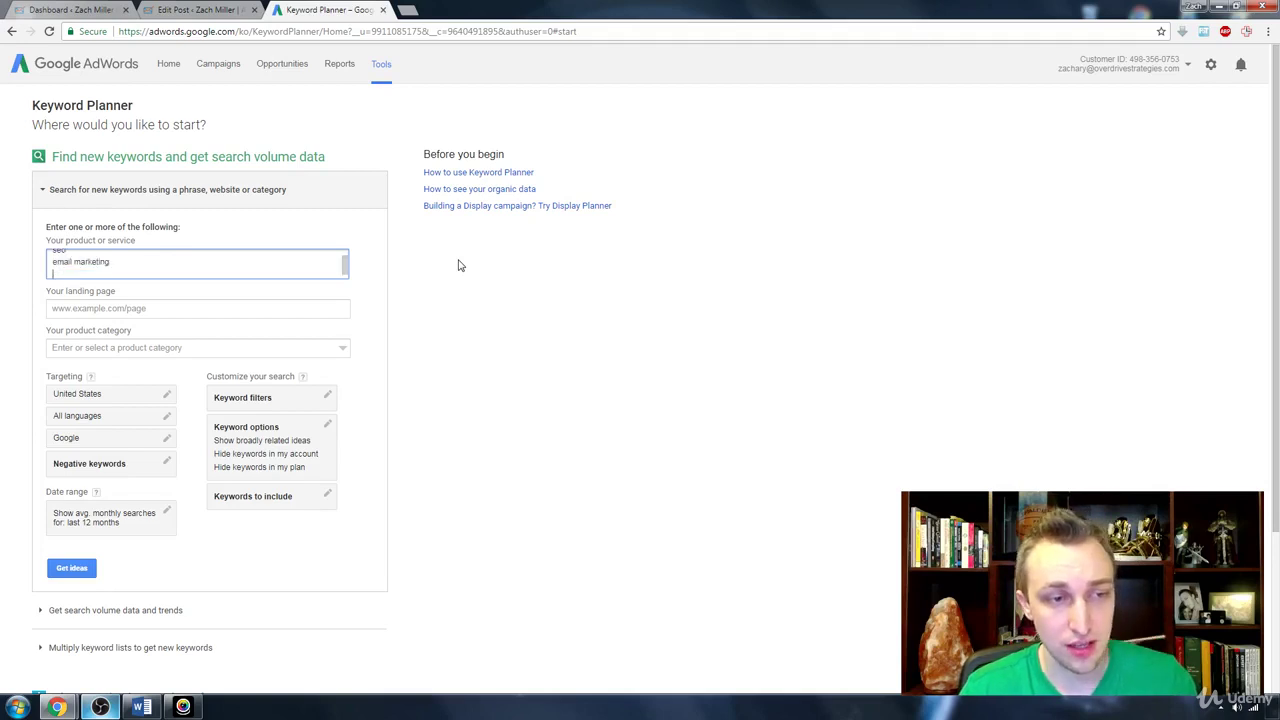
type("online")
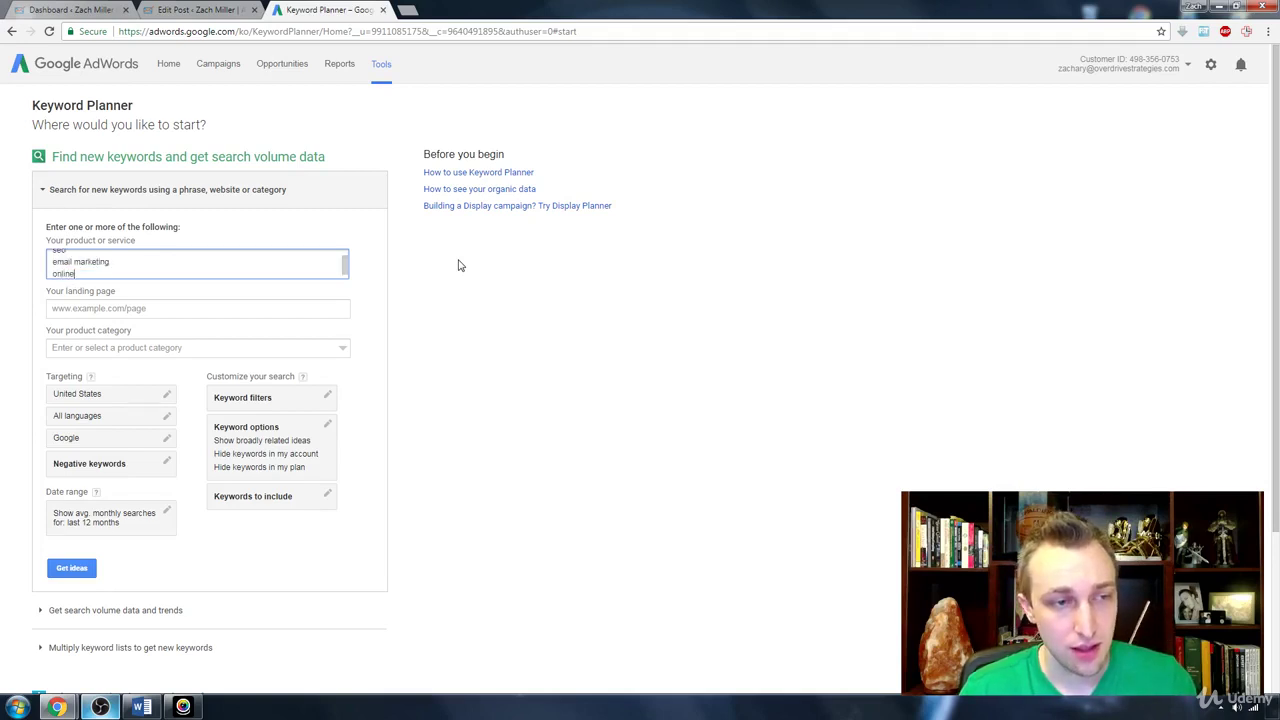
type(" marketing")
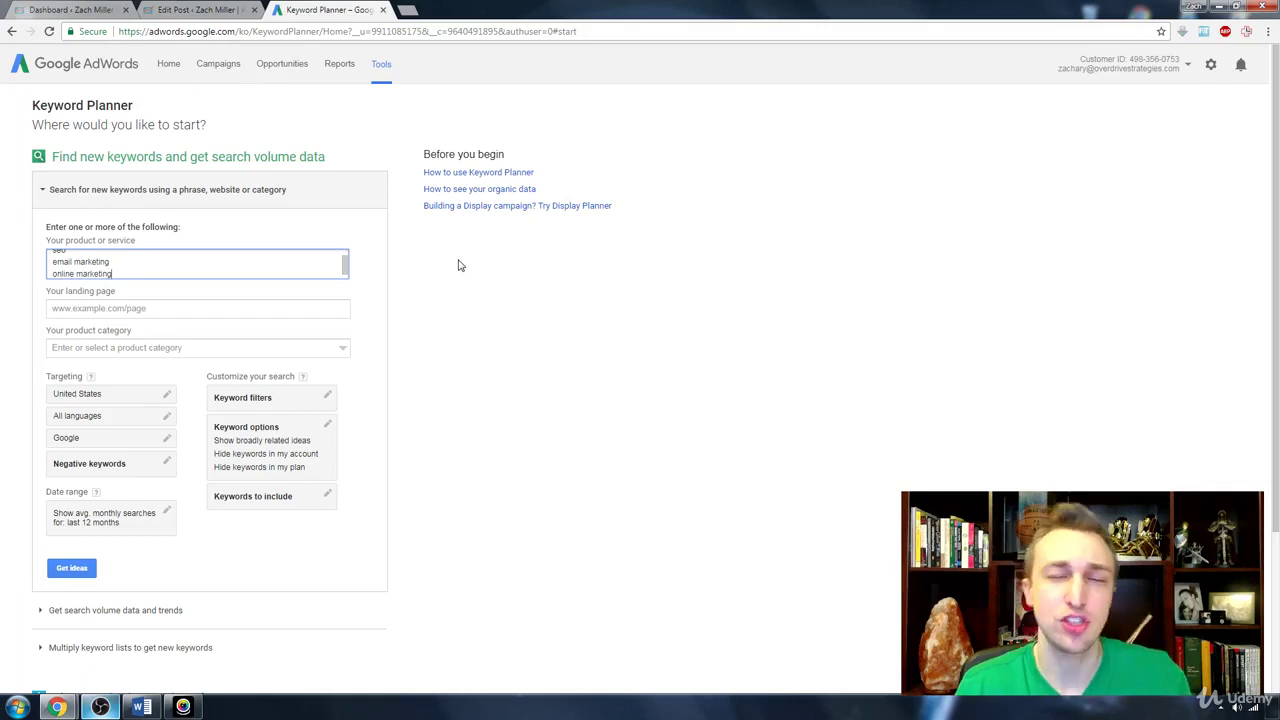
key("Tab")
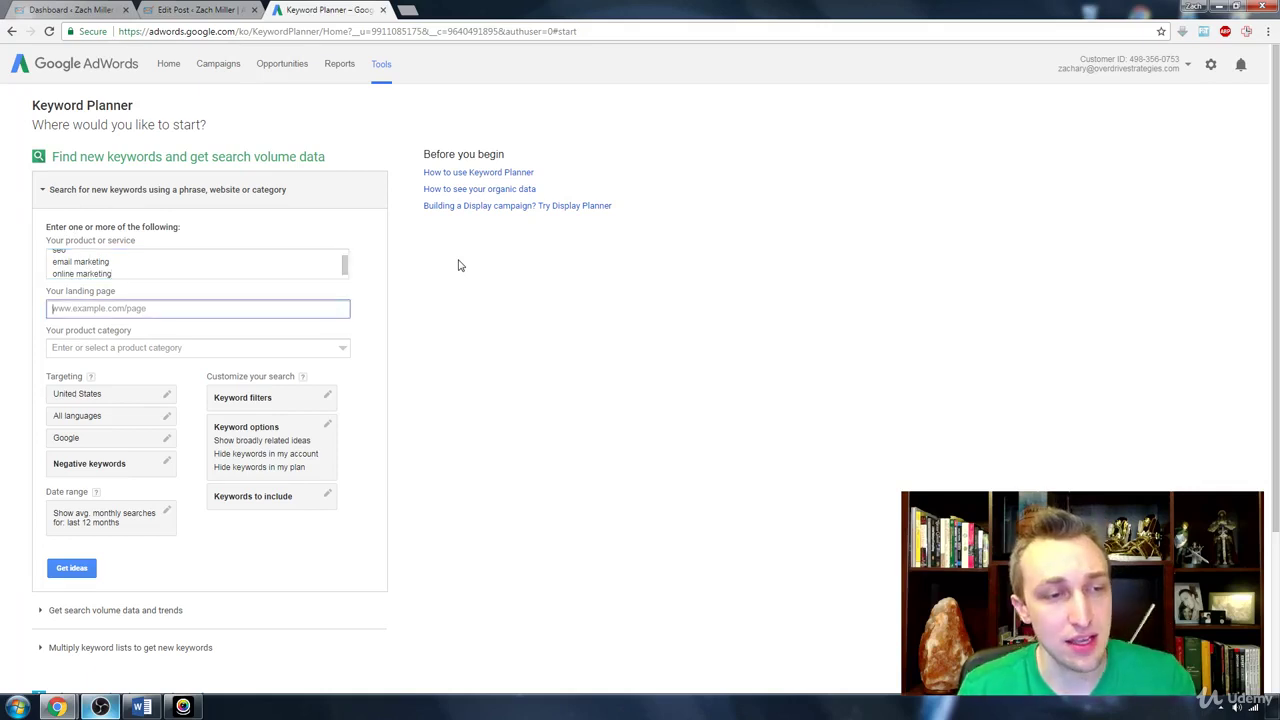
type("zach-miller.com")
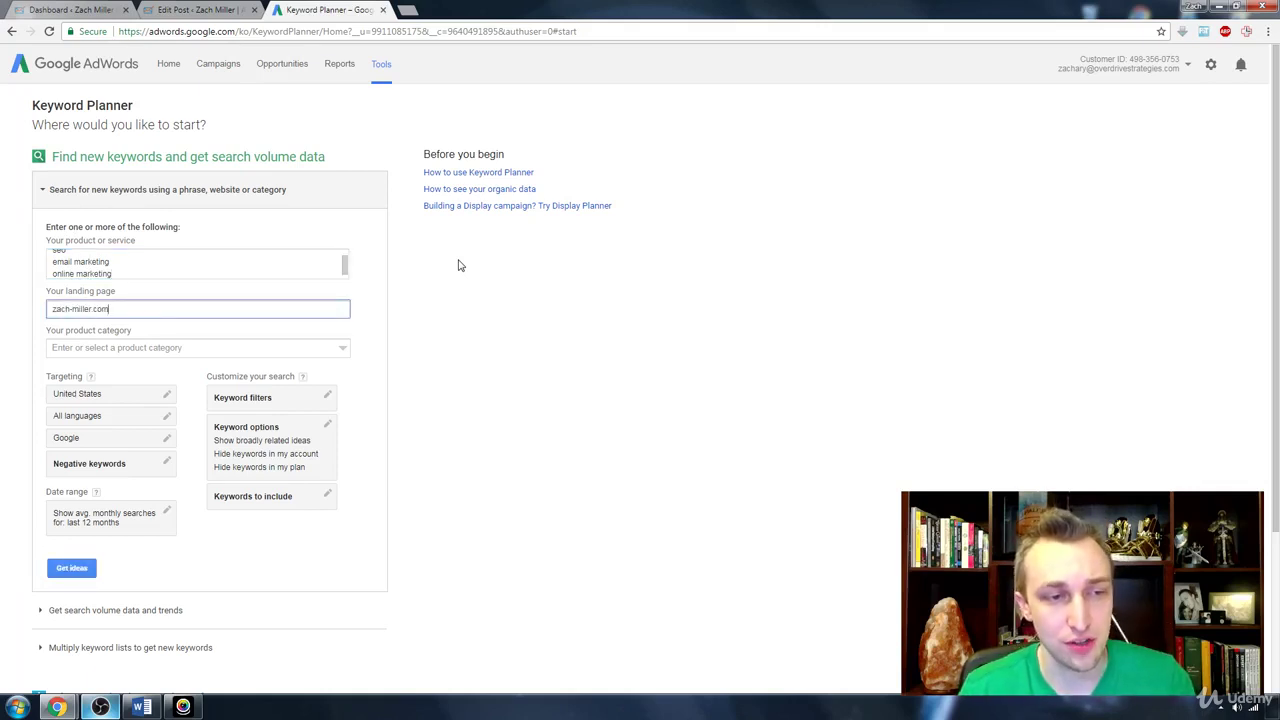
key("ctrl+a")
key("BackSpace")
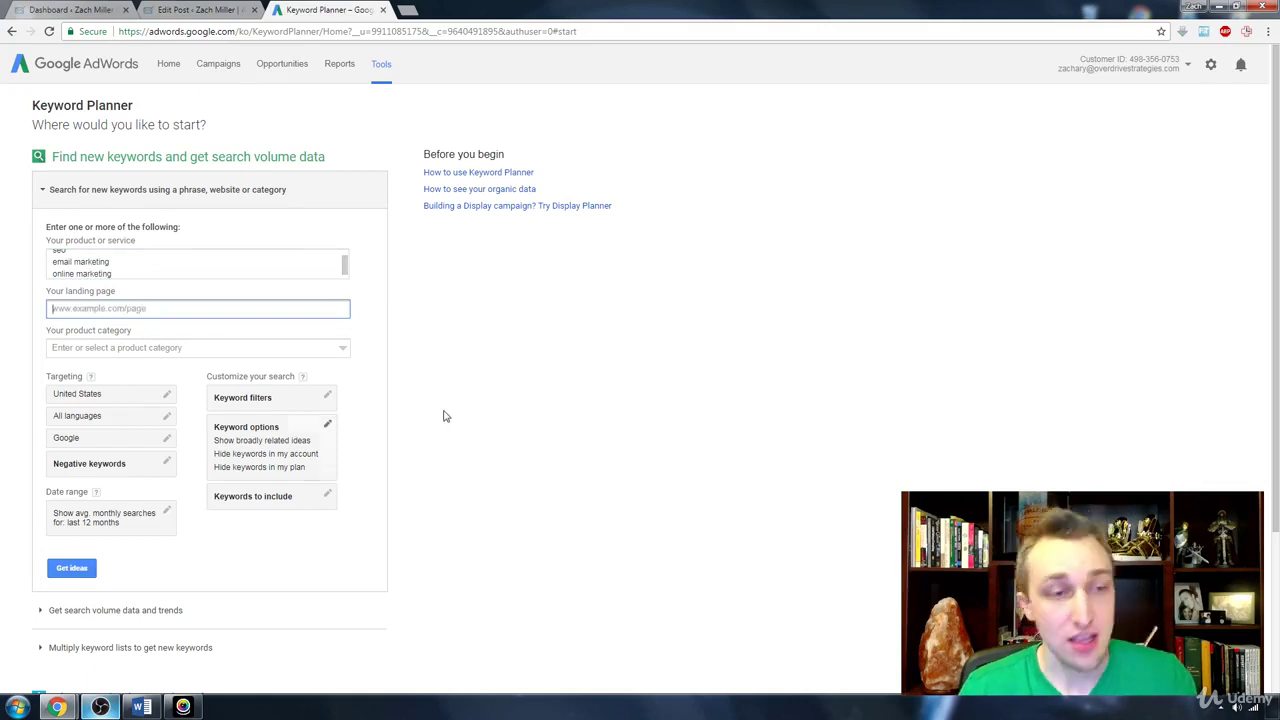
- Get keyword ideas for the entered terms and sort the suggested keywords by average monthly searches, highest first
left_click(70, 567)
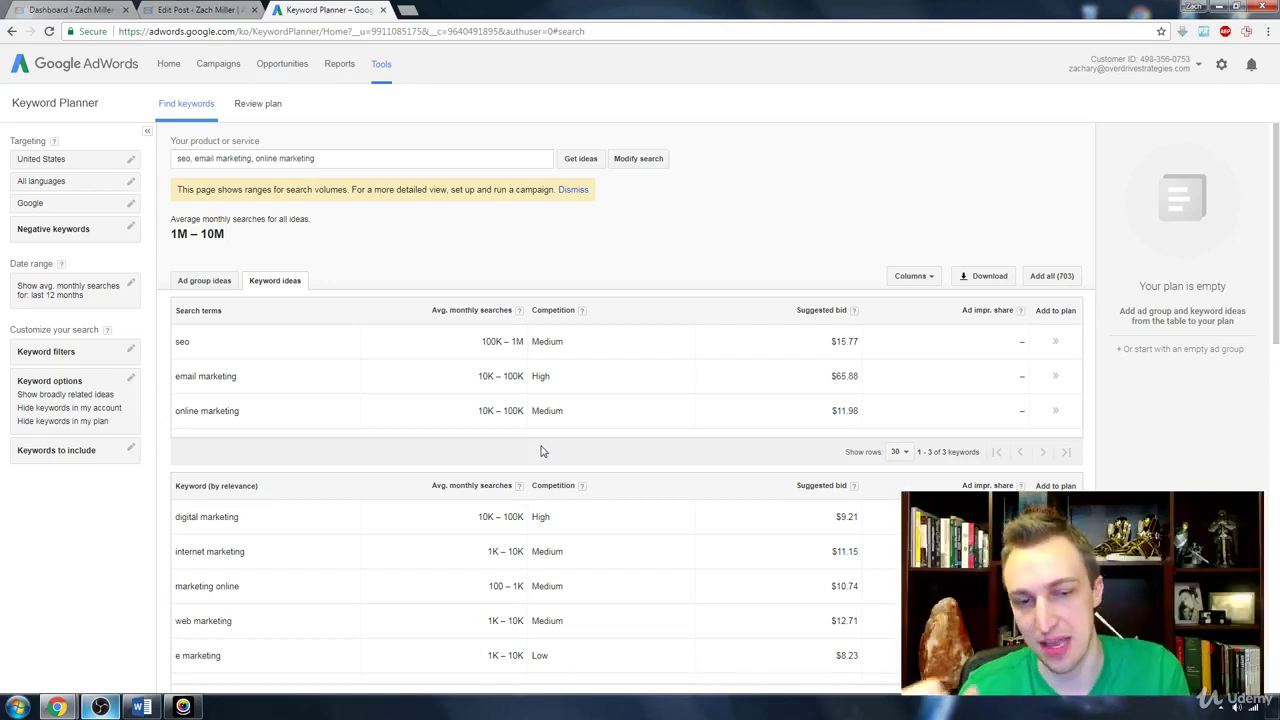
scroll(515, 465, "down", 1)
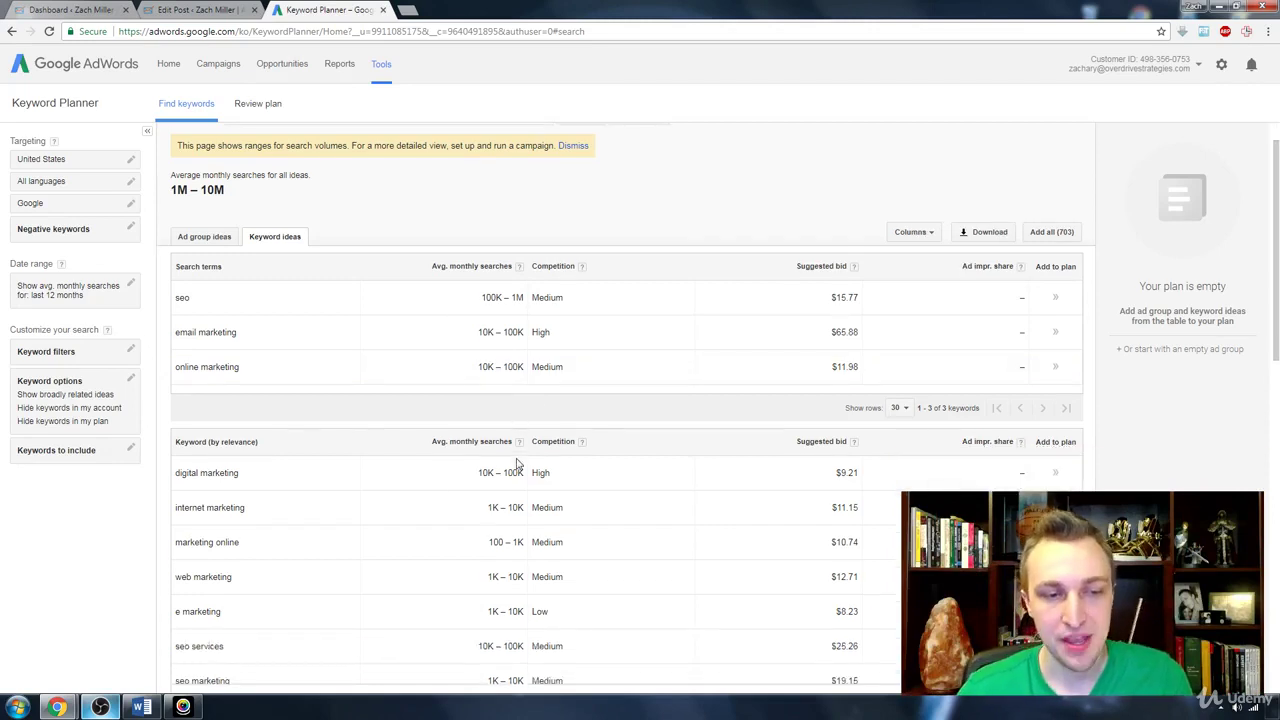
scroll(235, 395, "down", 1)
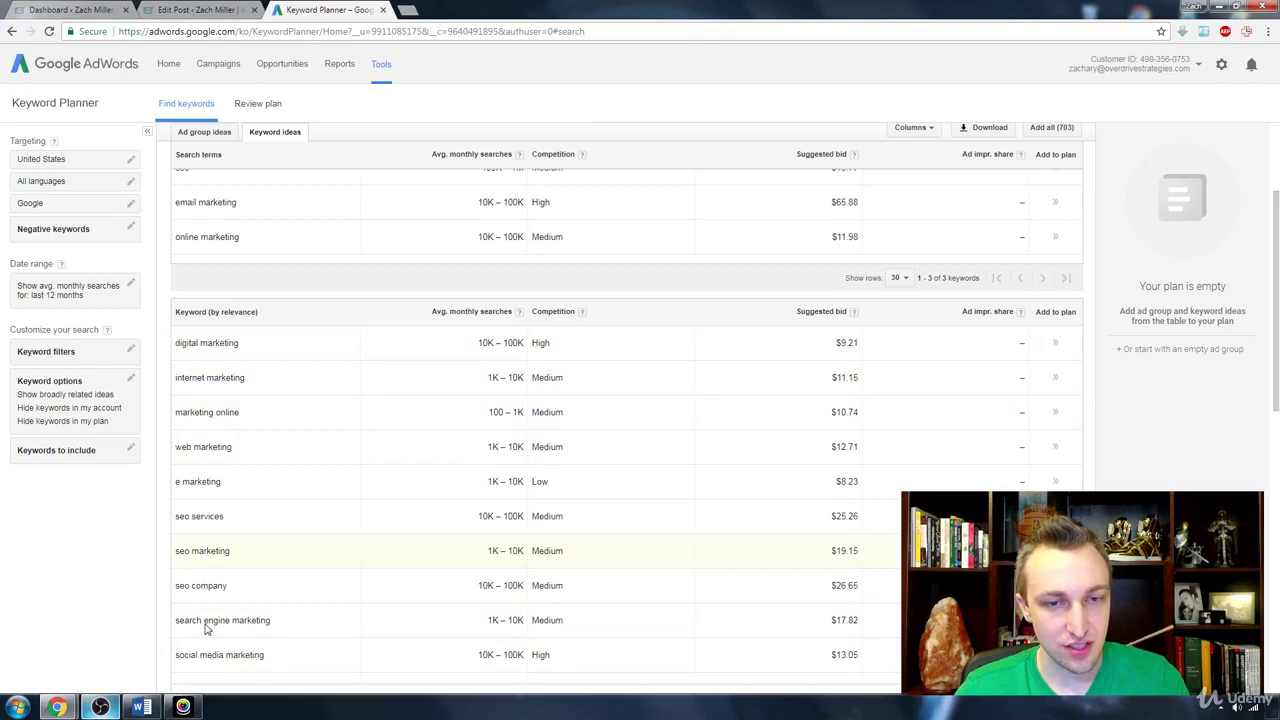
left_click_drag(428, 311, 519, 312)
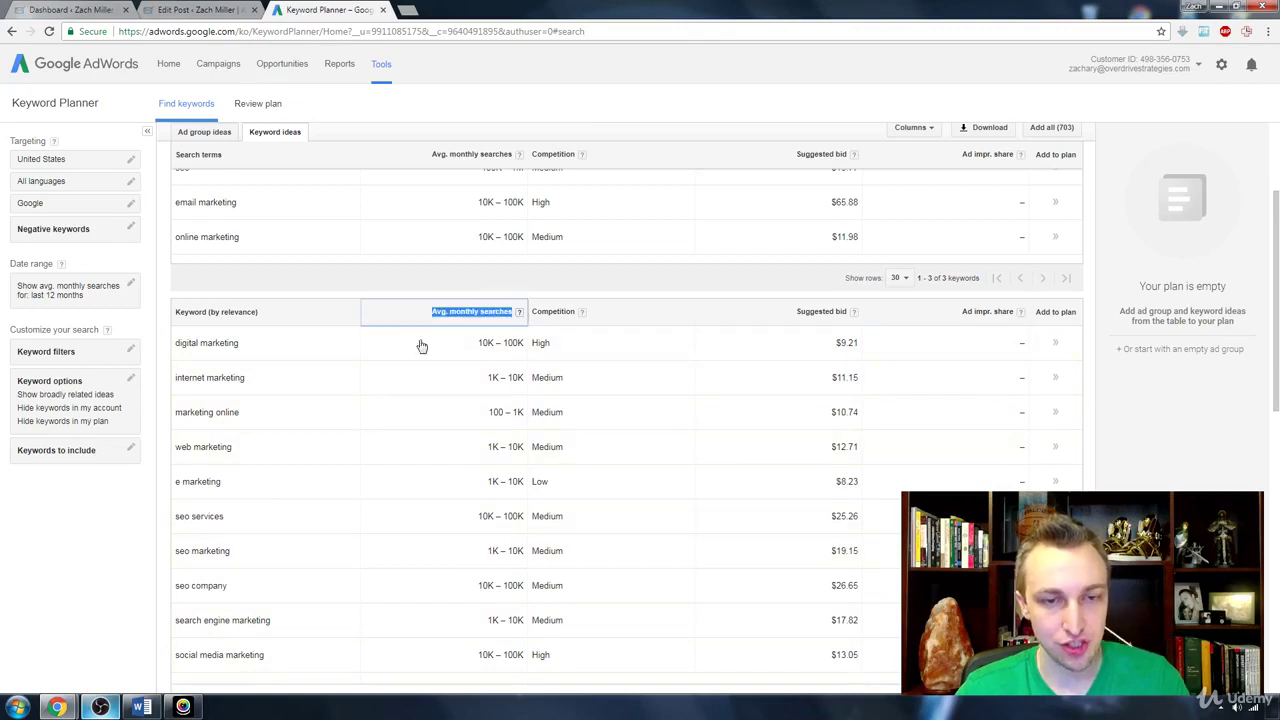
- Replace the product or service terms above the results with "how to make money with online marketing"
scroll(426, 264, "up", 3)
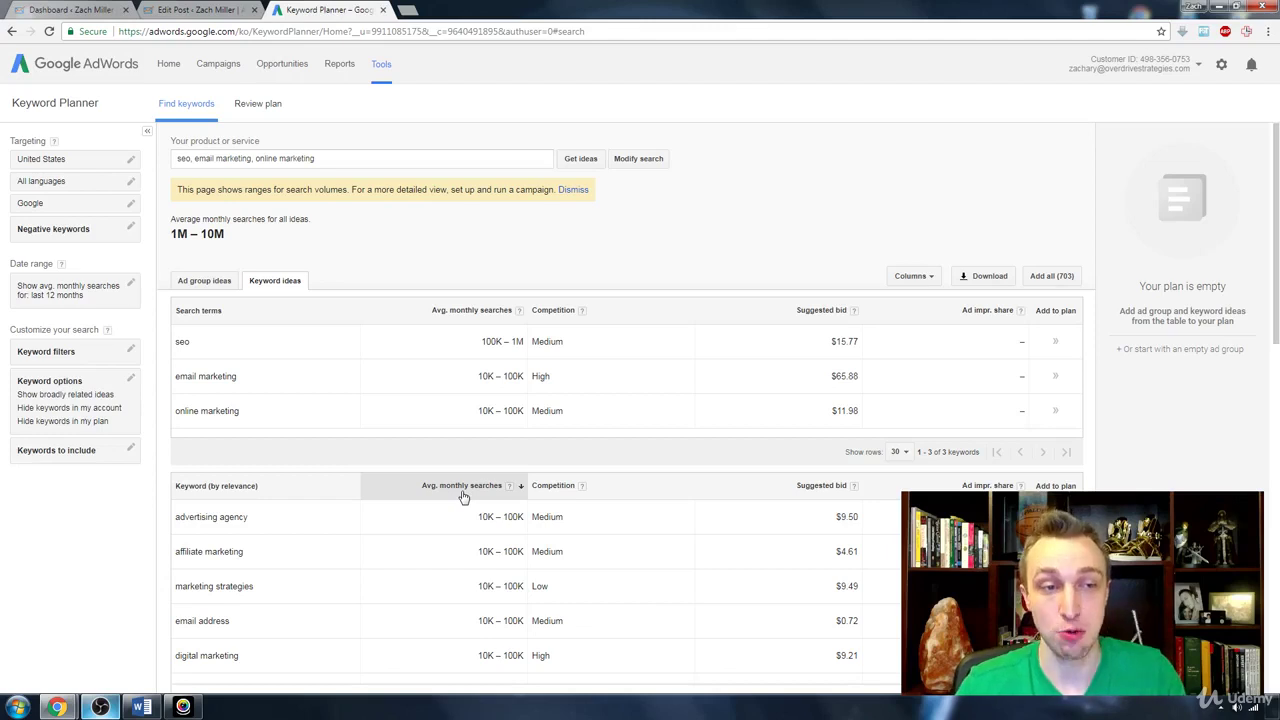
triple_click(200, 162)
key("BackSpace")
type("how ")
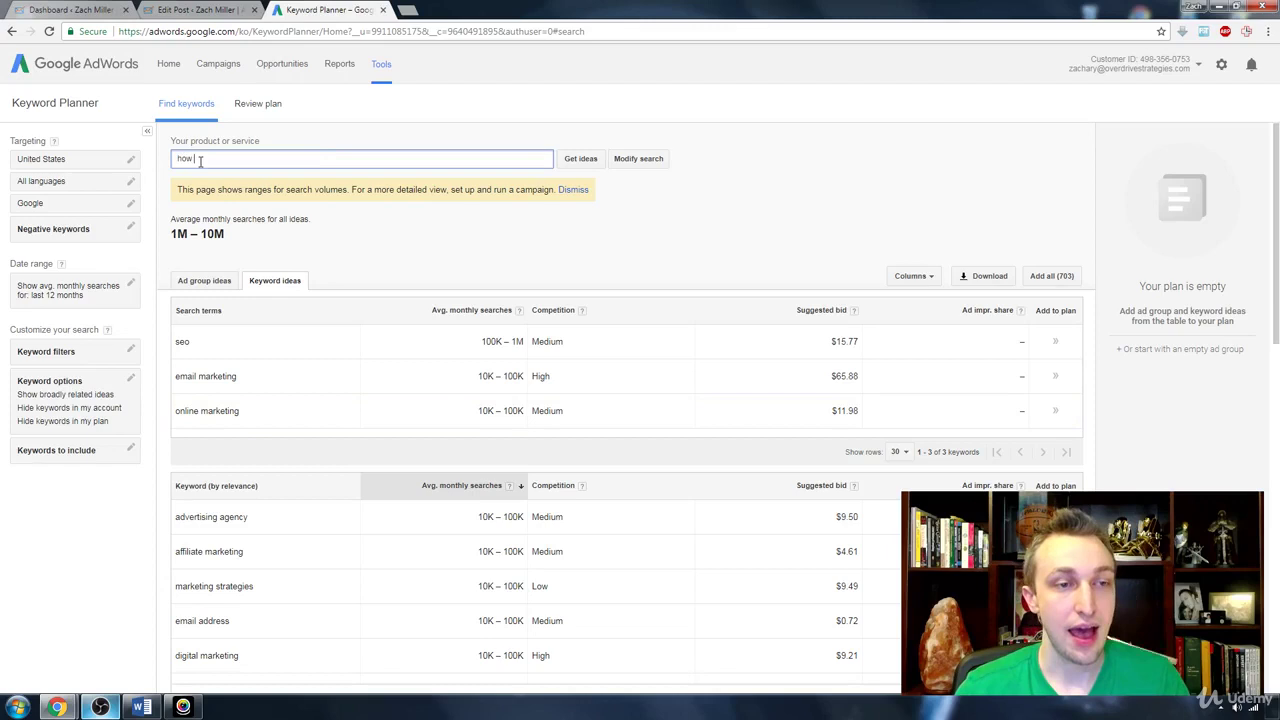
type("to make money with ")
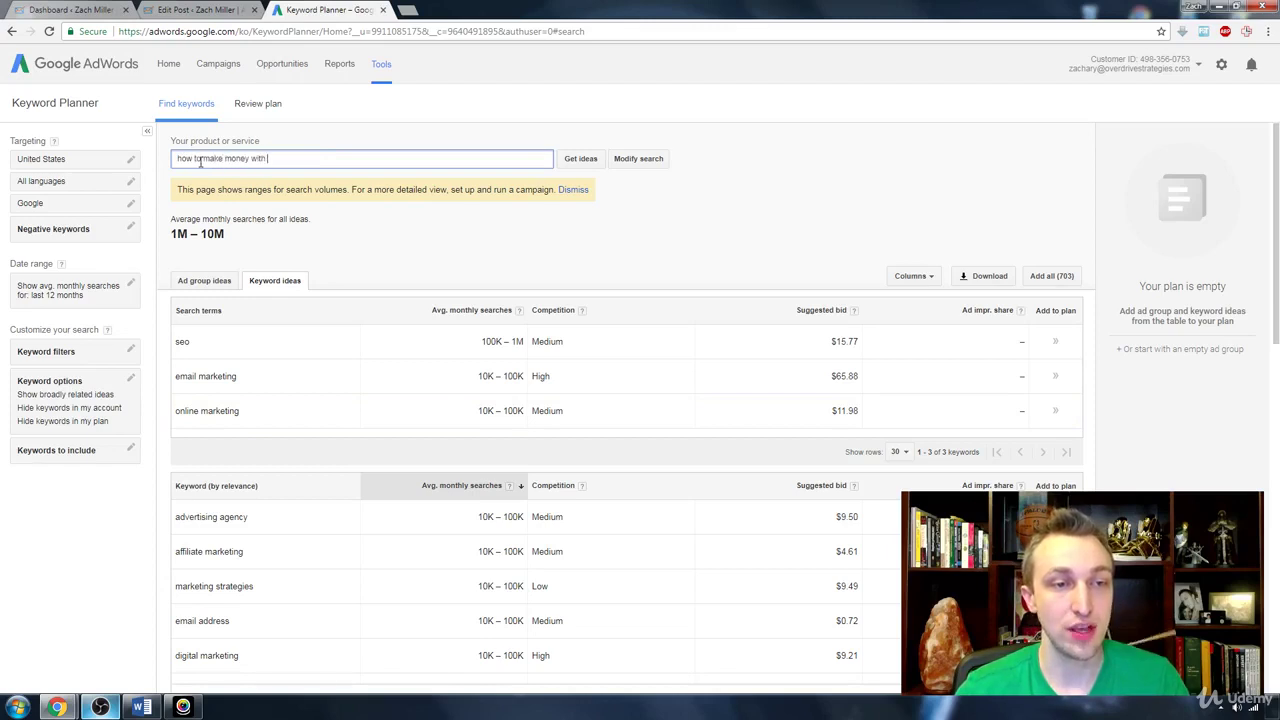
type("online marketing")
key("ctrl+shift+Left")
key("ctrl+shift+Left")
key("ctrl+c")
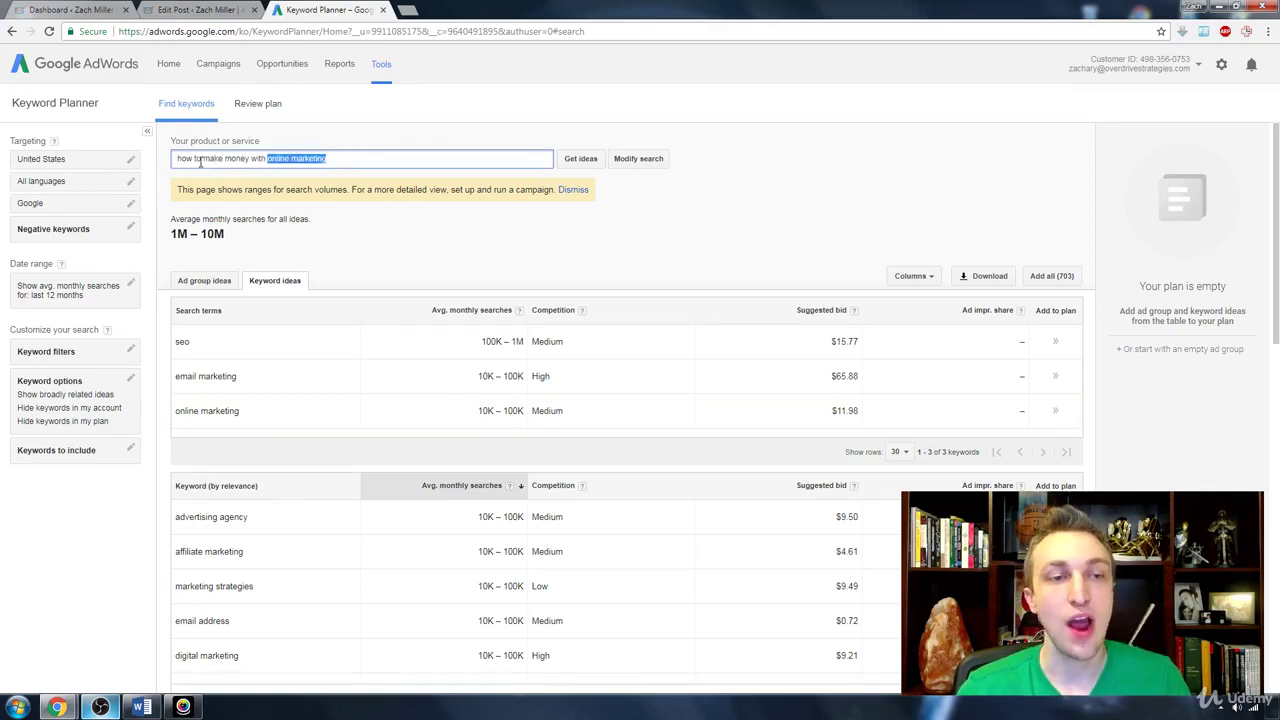
key("End")
key("ctrl+a")
key("ctrl+v")
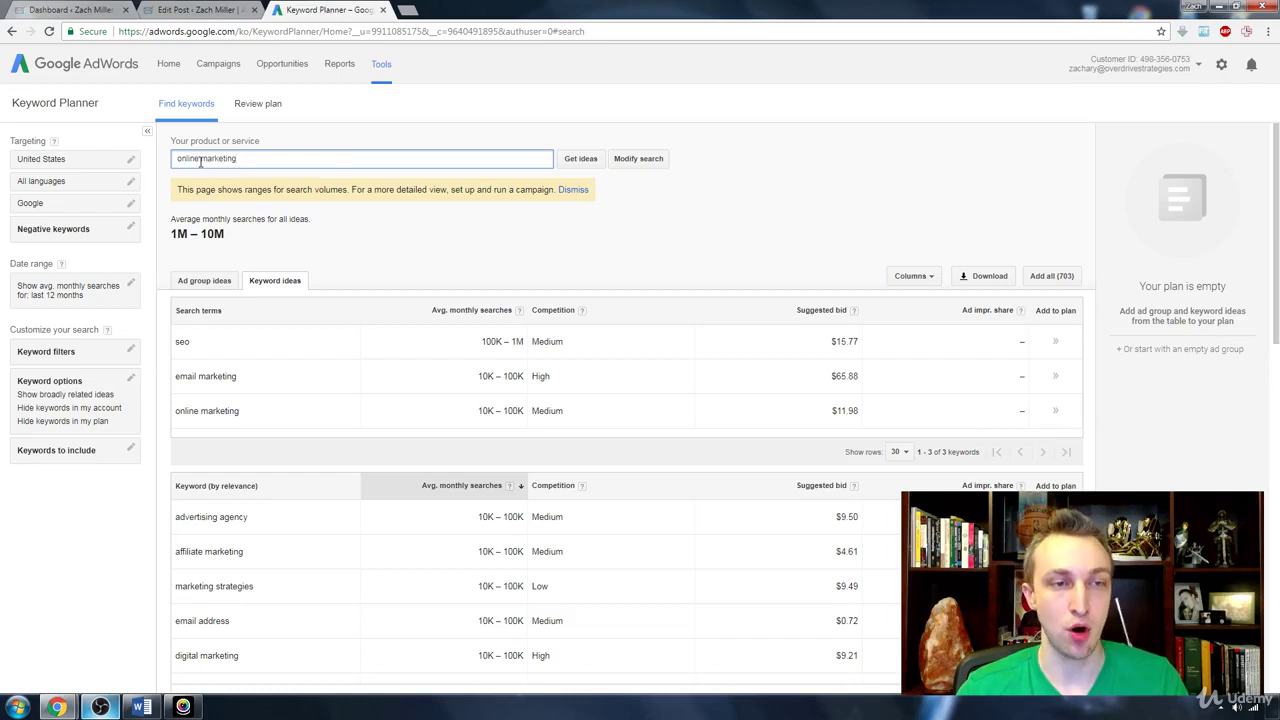
key("ctrl+z")
key("Home")
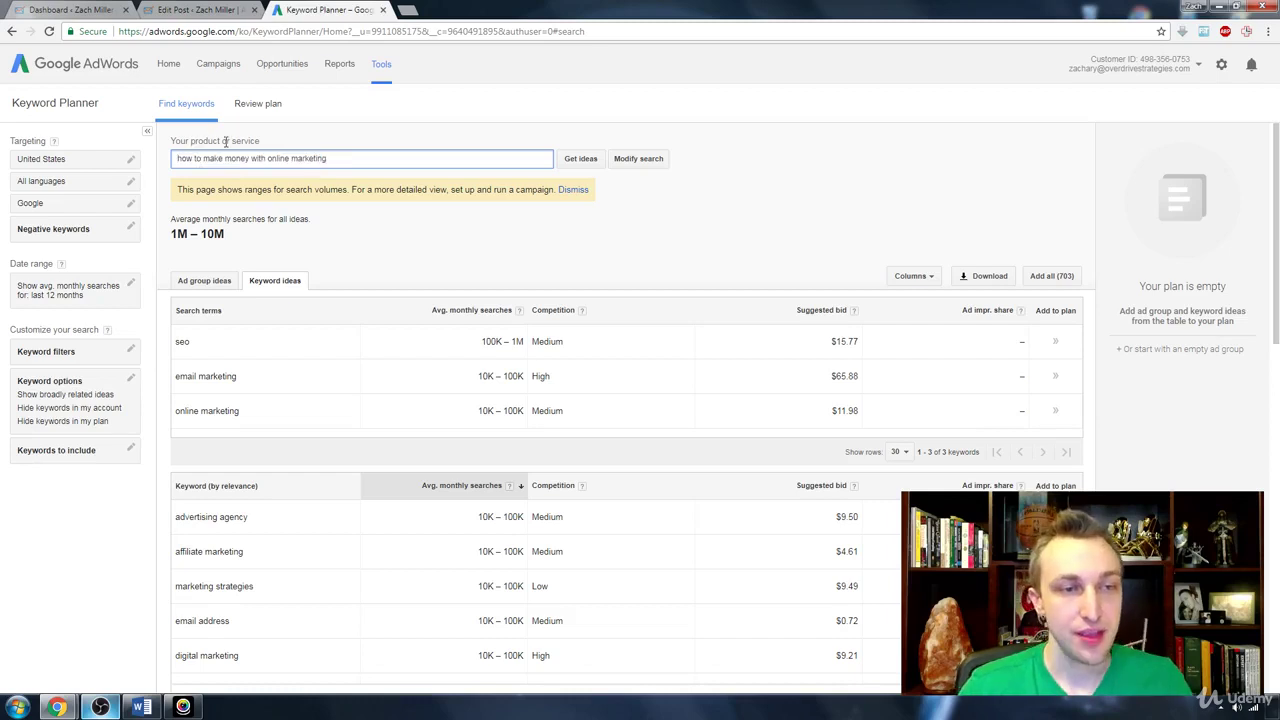
left_click(224, 158, "shift")
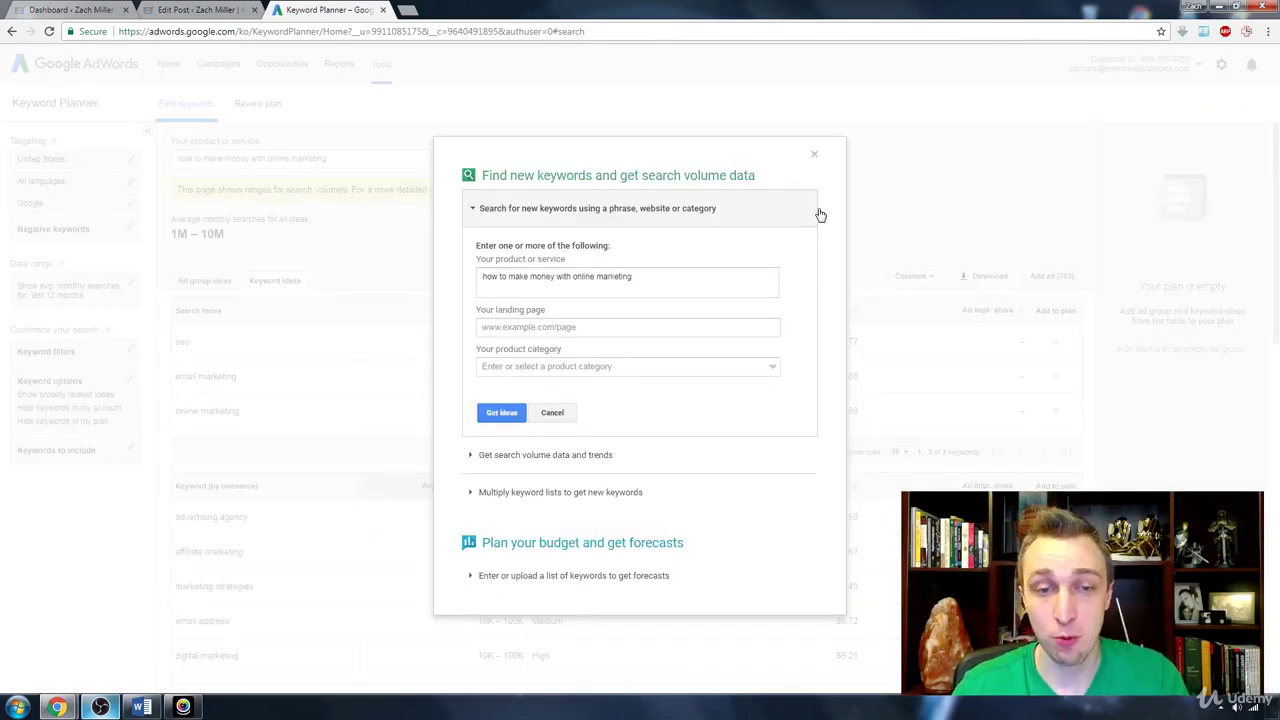
left_click(815, 157)
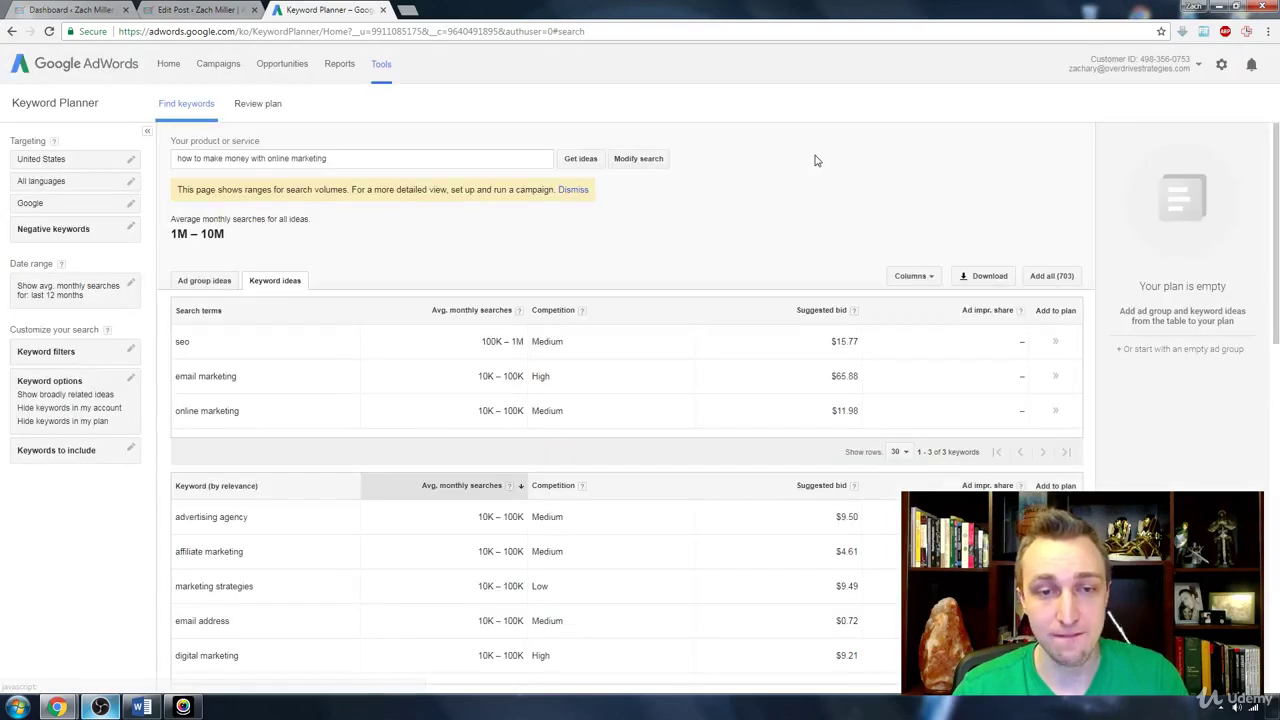
- Download the keyword ideas as an Excel CSV file and open it in a maximized Excel window
left_click(987, 278)
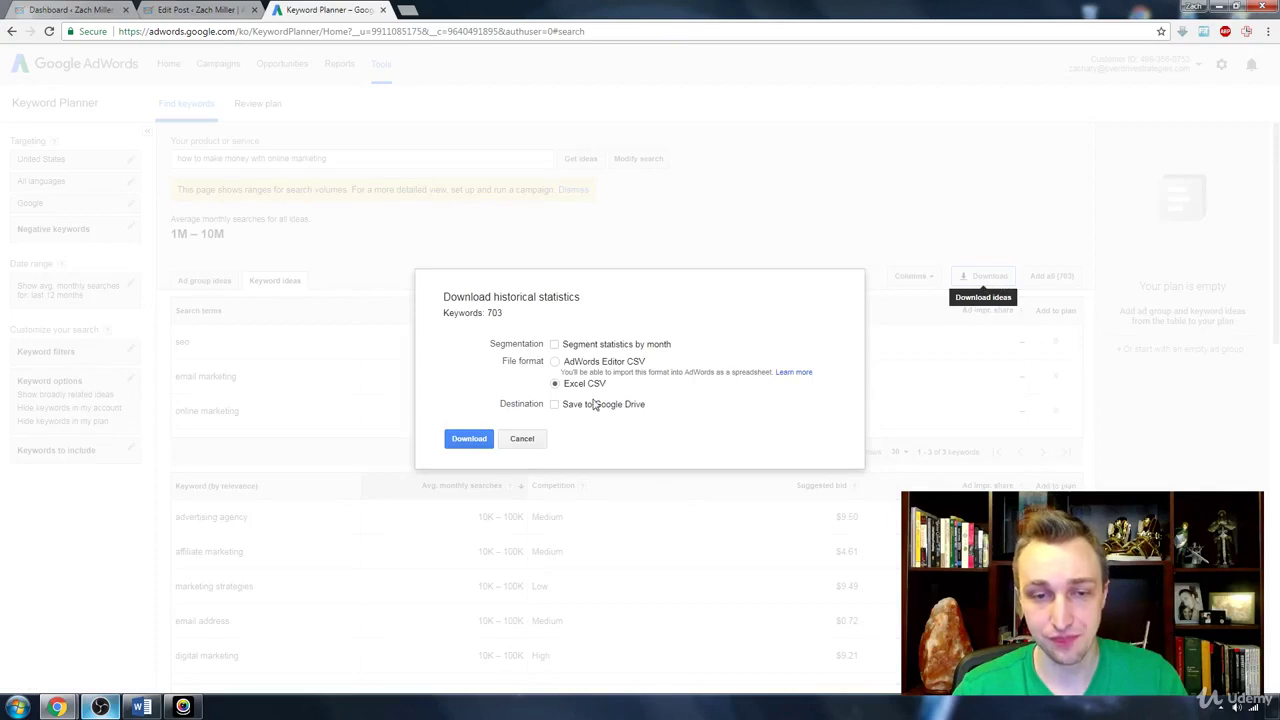
left_click(480, 440)
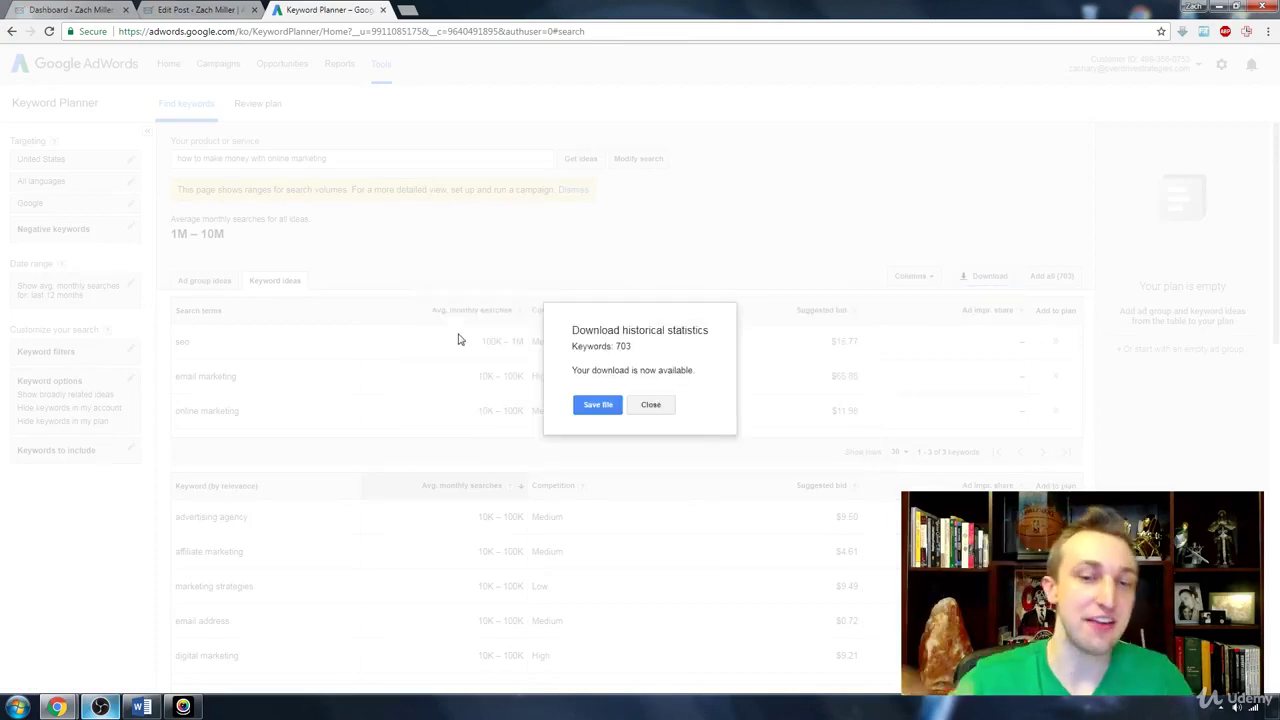
left_click(597, 405)
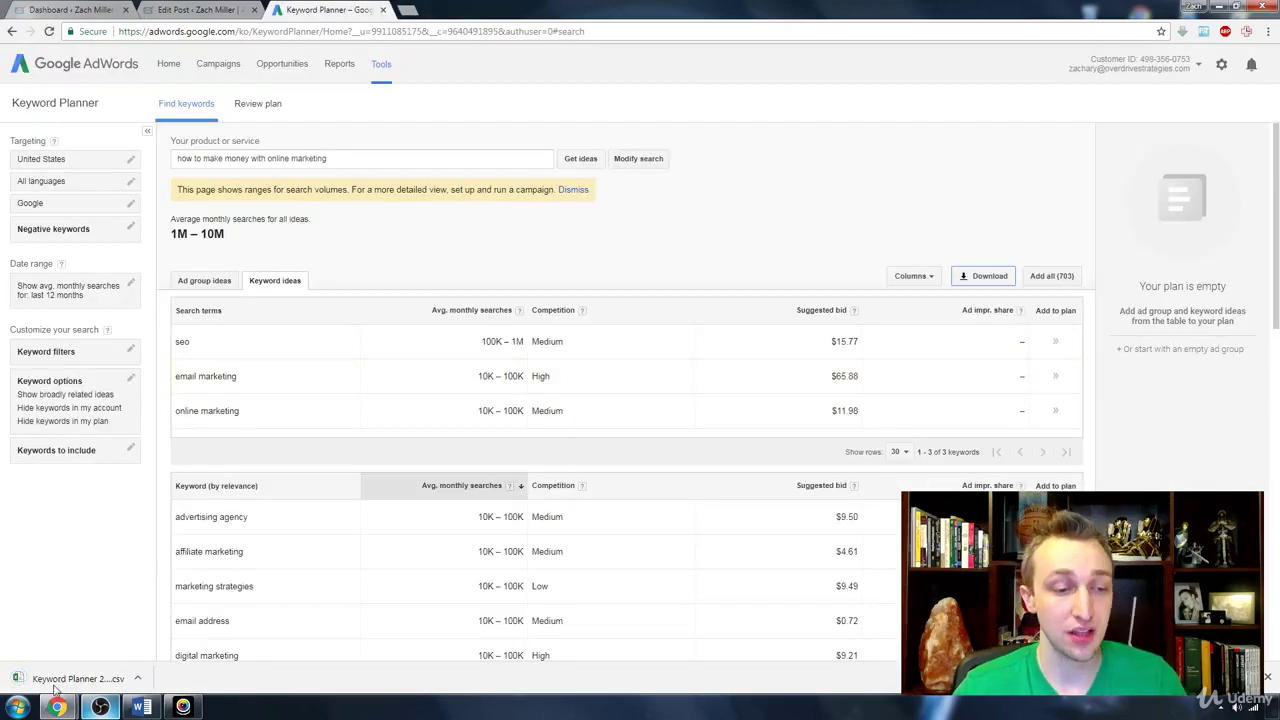
left_click(57, 683)
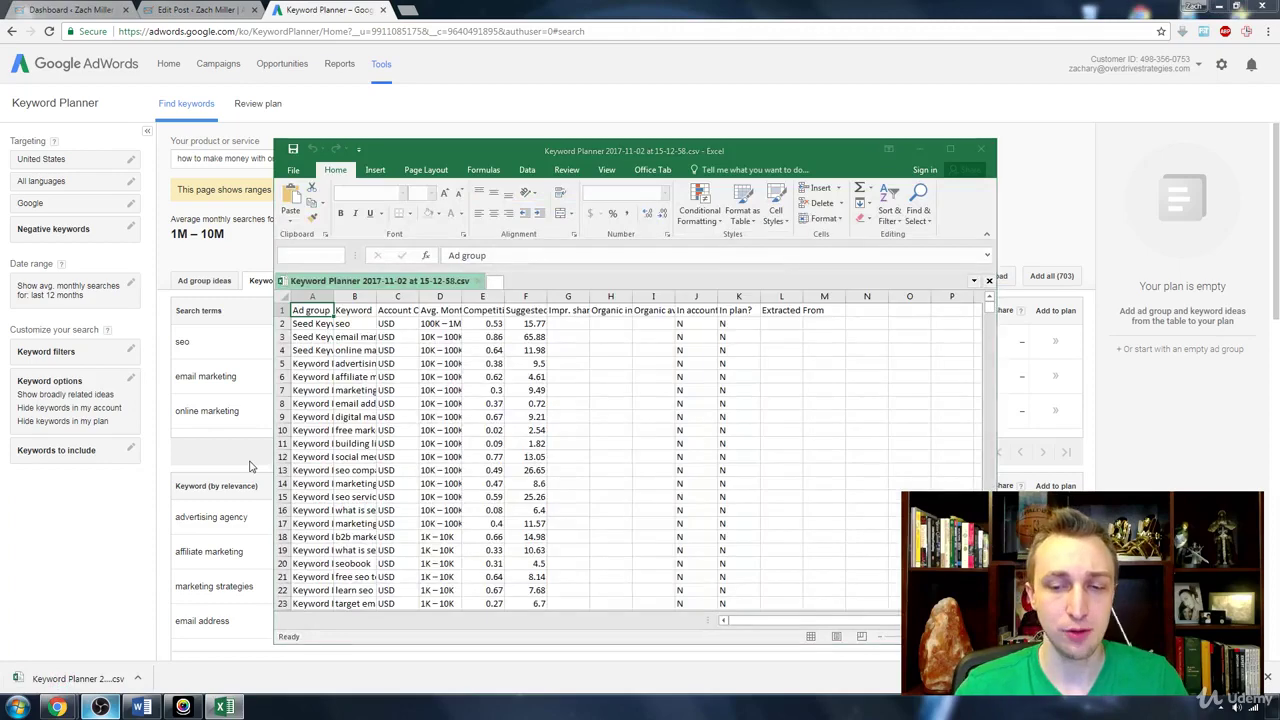
double_click(738, 152)
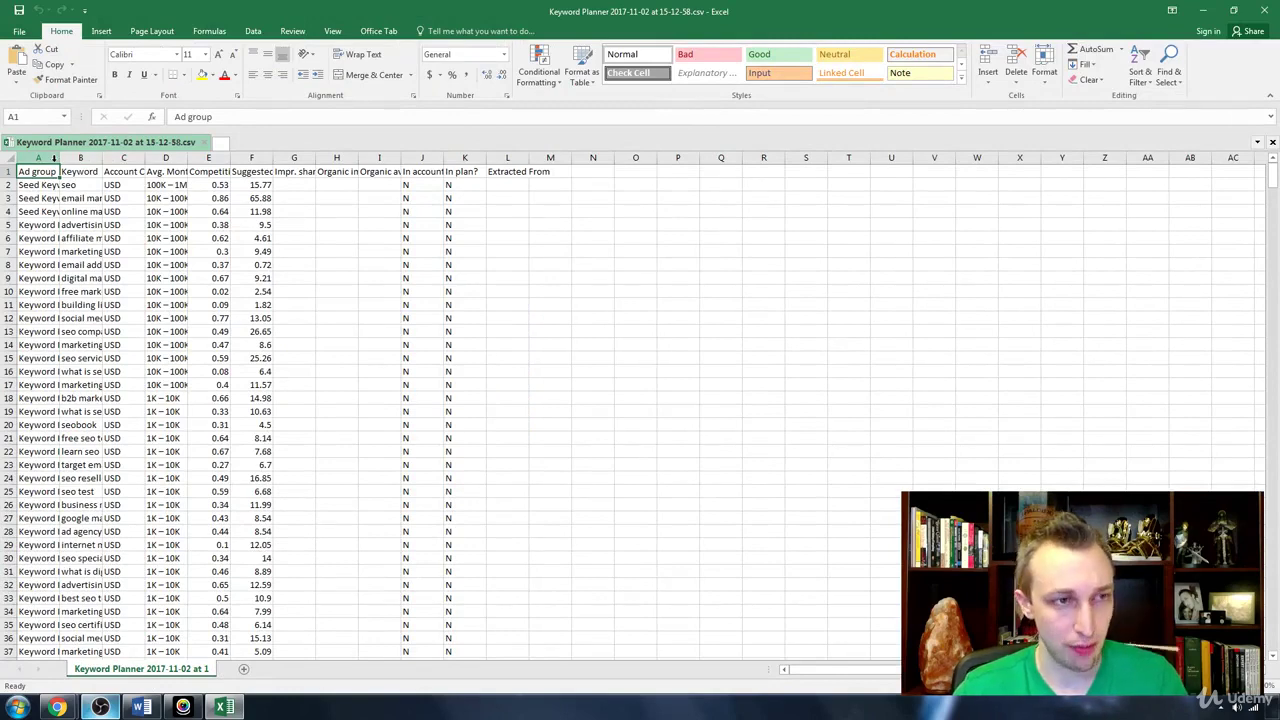
- Clear the contents of columns A, C and G through M in the keyword sheet
left_click(53, 159)
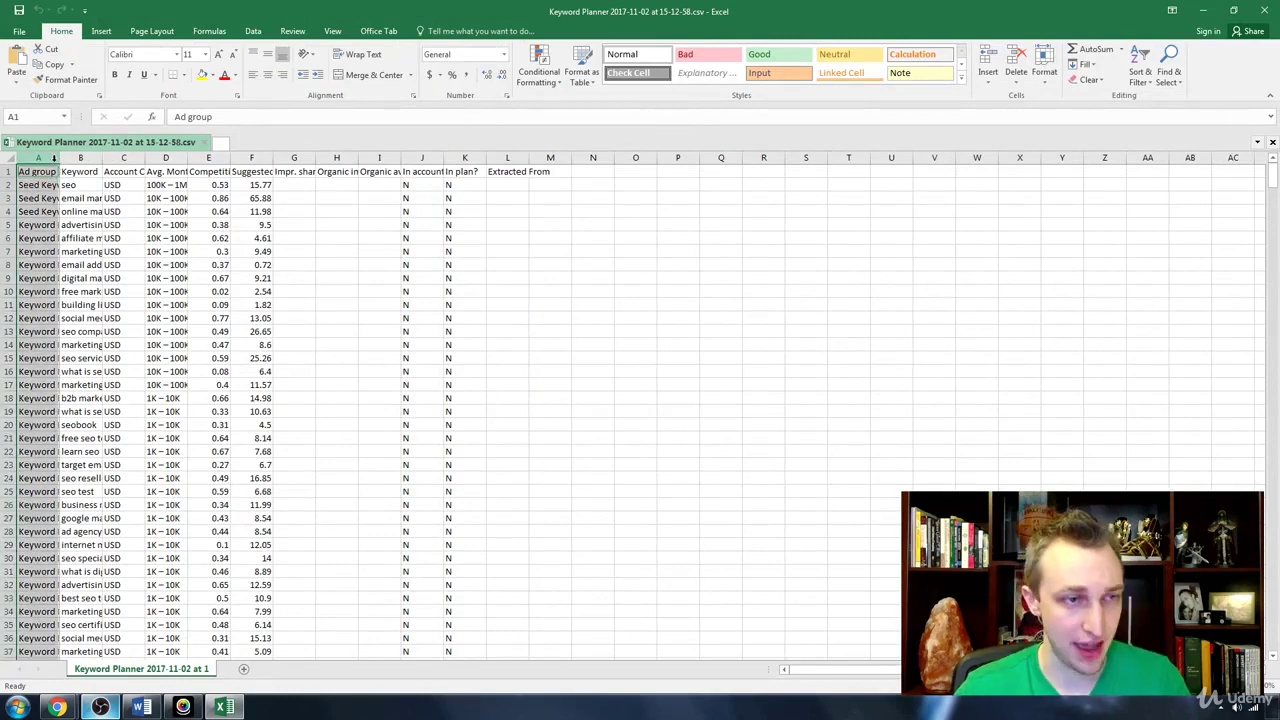
left_click(123, 158, "ctrl")
left_click_drag(293, 158, 563, 160)
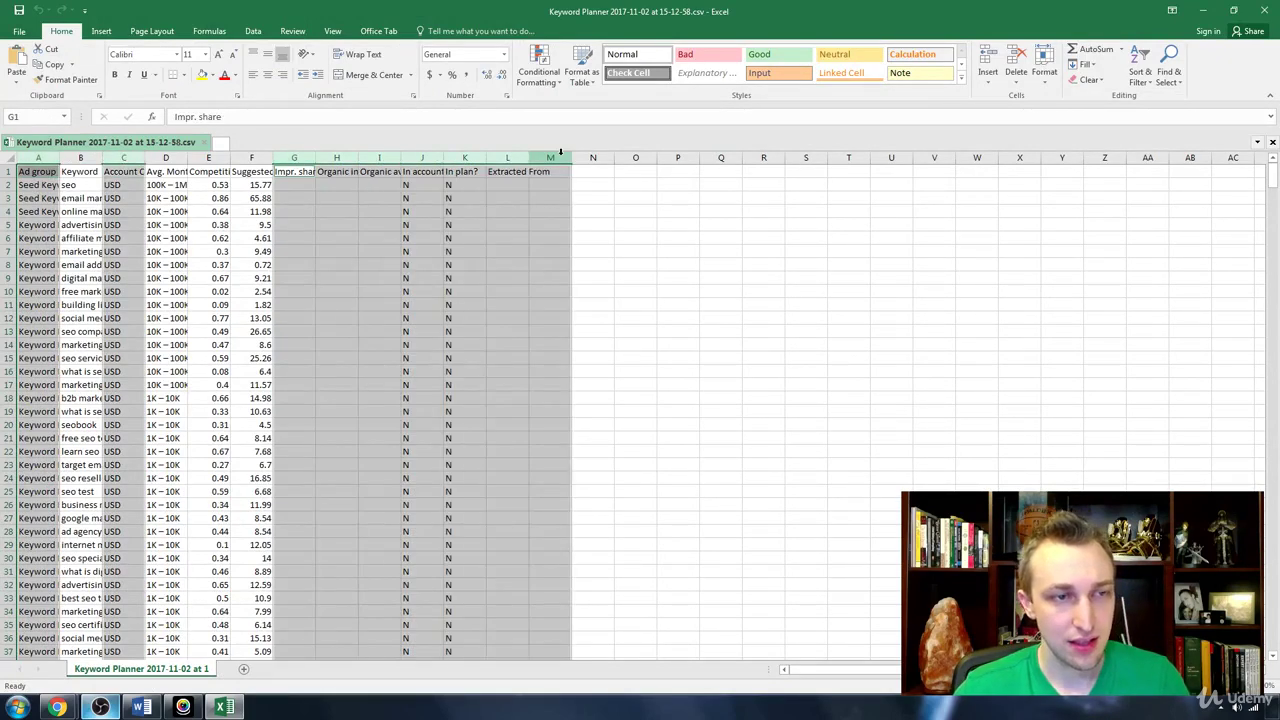
key("ctrl+minus")
key("Return")
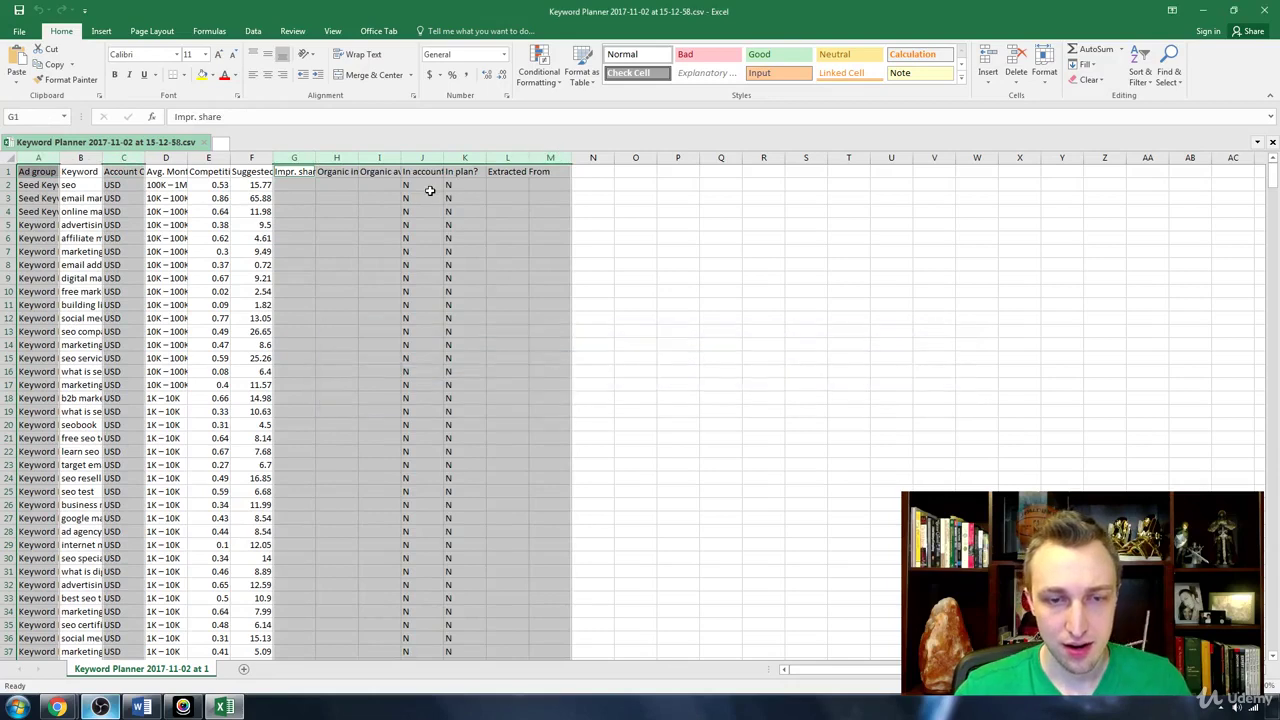
key("Delete")
left_click(343, 208)
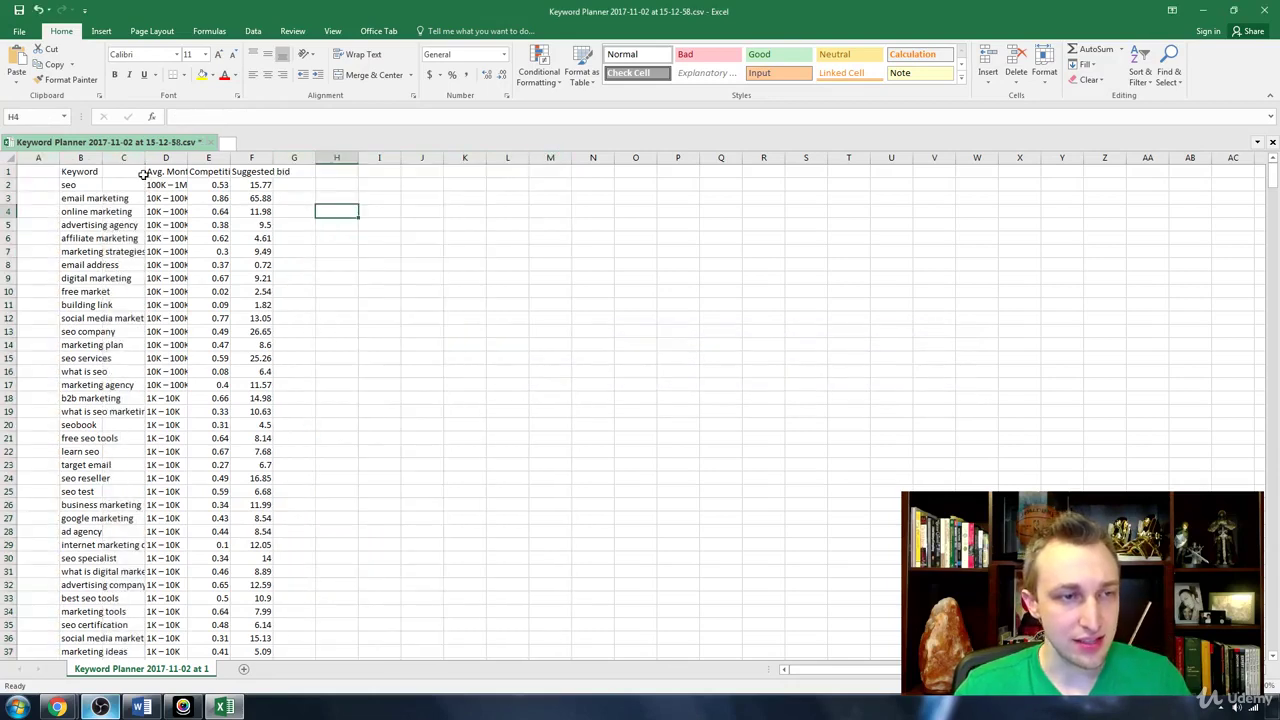
- Delete the empty columns A and C from the keyword sheet
left_click(44, 152)
left_click(123, 158, "ctrl")
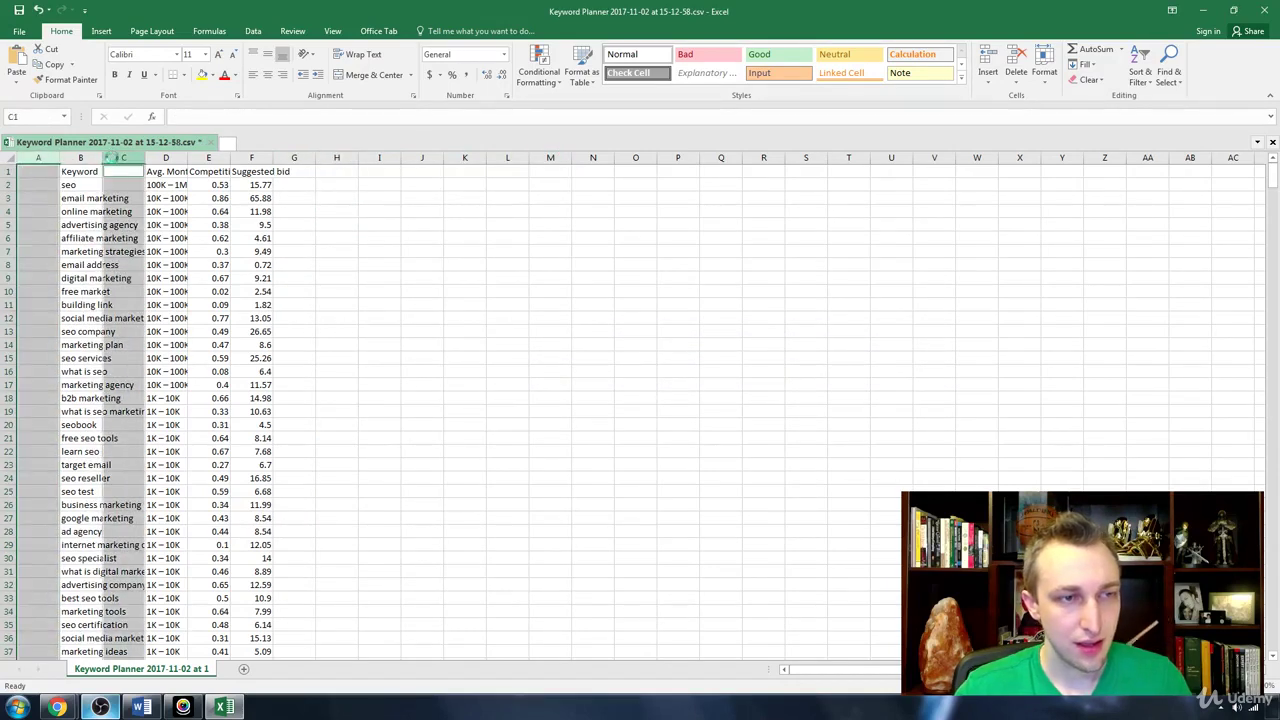
key("ctrl+minus")
- Auto-fit the column widths of the keyword table to their contents and make the header cells A1 to D1 bold
left_click_drag(38, 158, 208, 158)
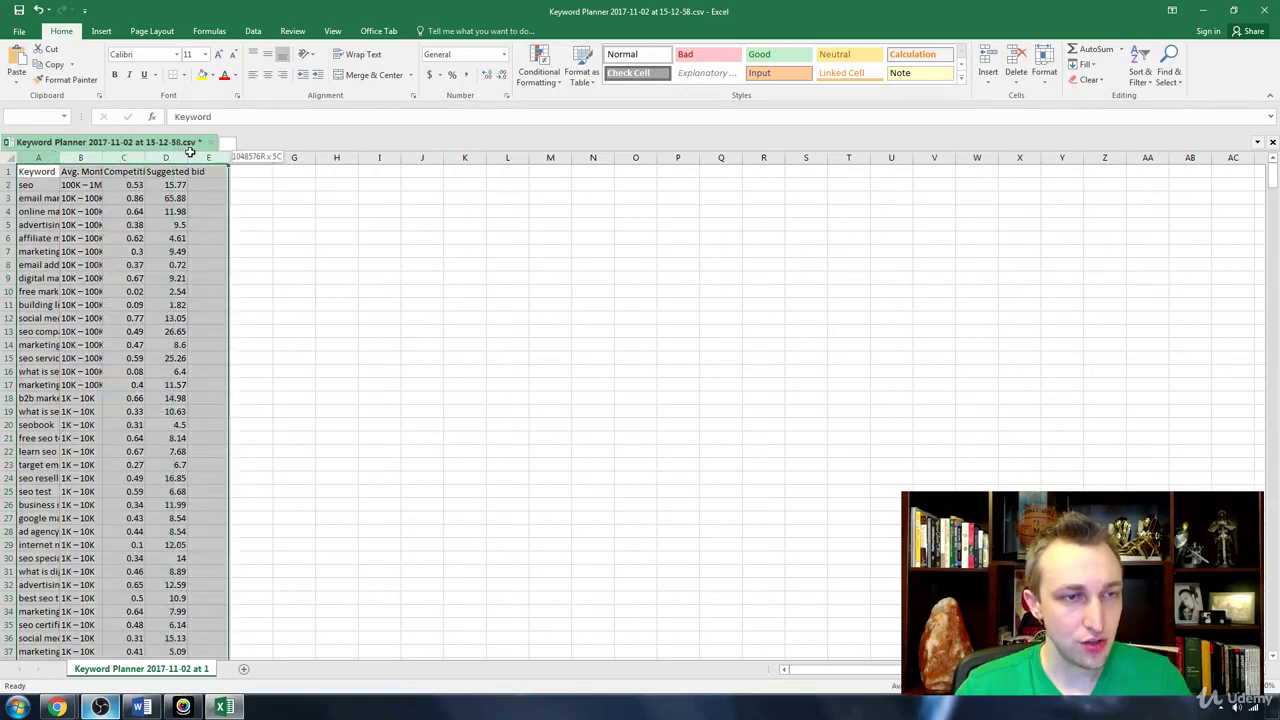
double_click(188, 157)
left_click(163, 168)
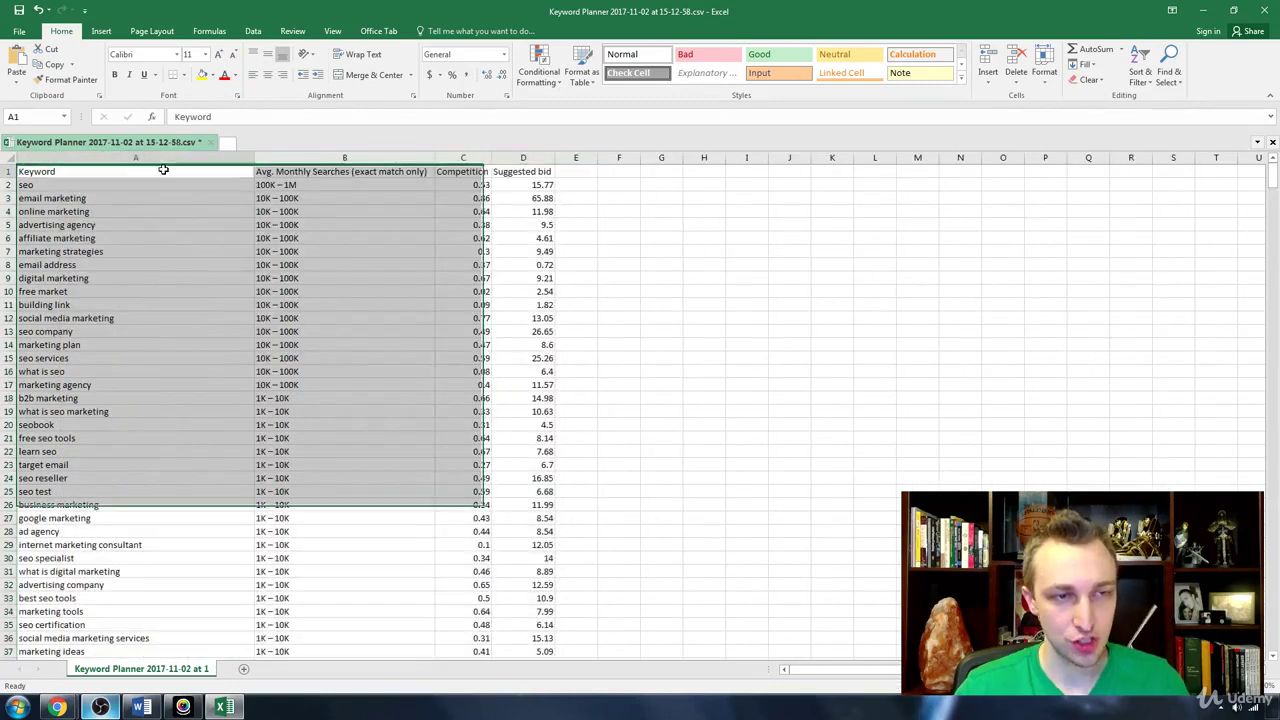
left_click_drag(250, 172, 545, 173)
key("ctrl+b")
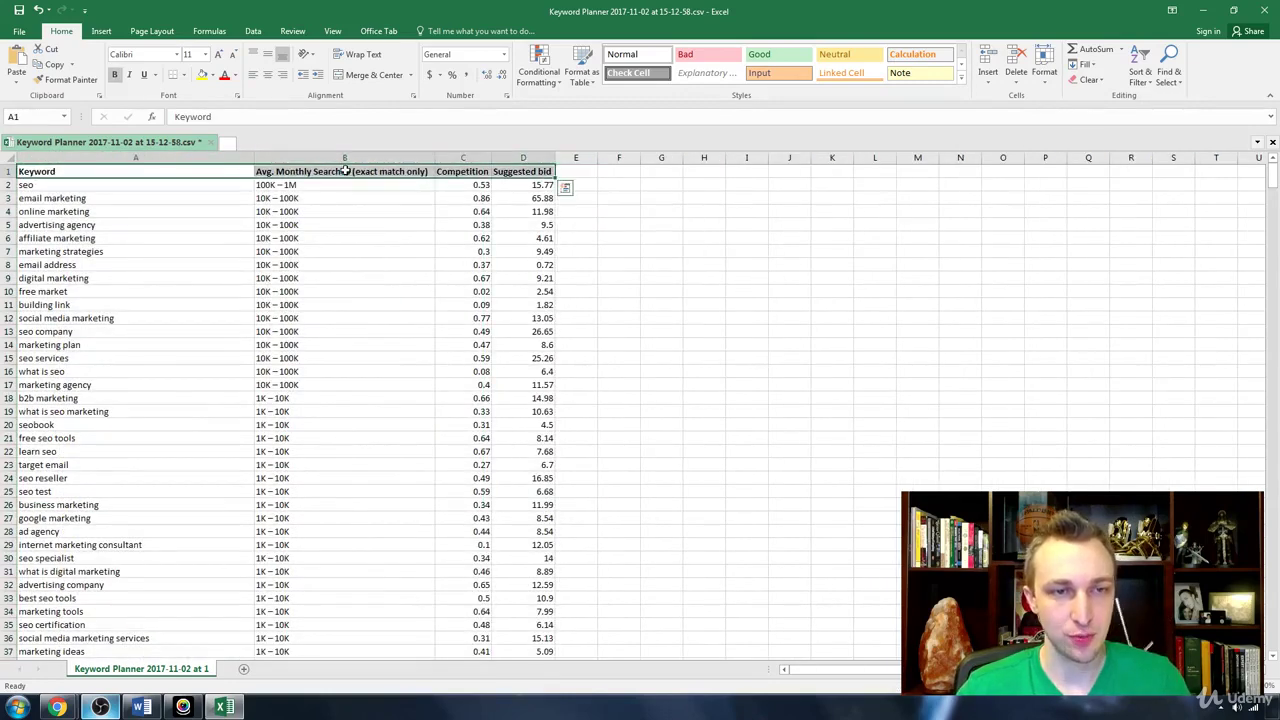
- Try a competition value of 99 for the keyword "seo" in C2, and undo the entry
left_click(461, 152)
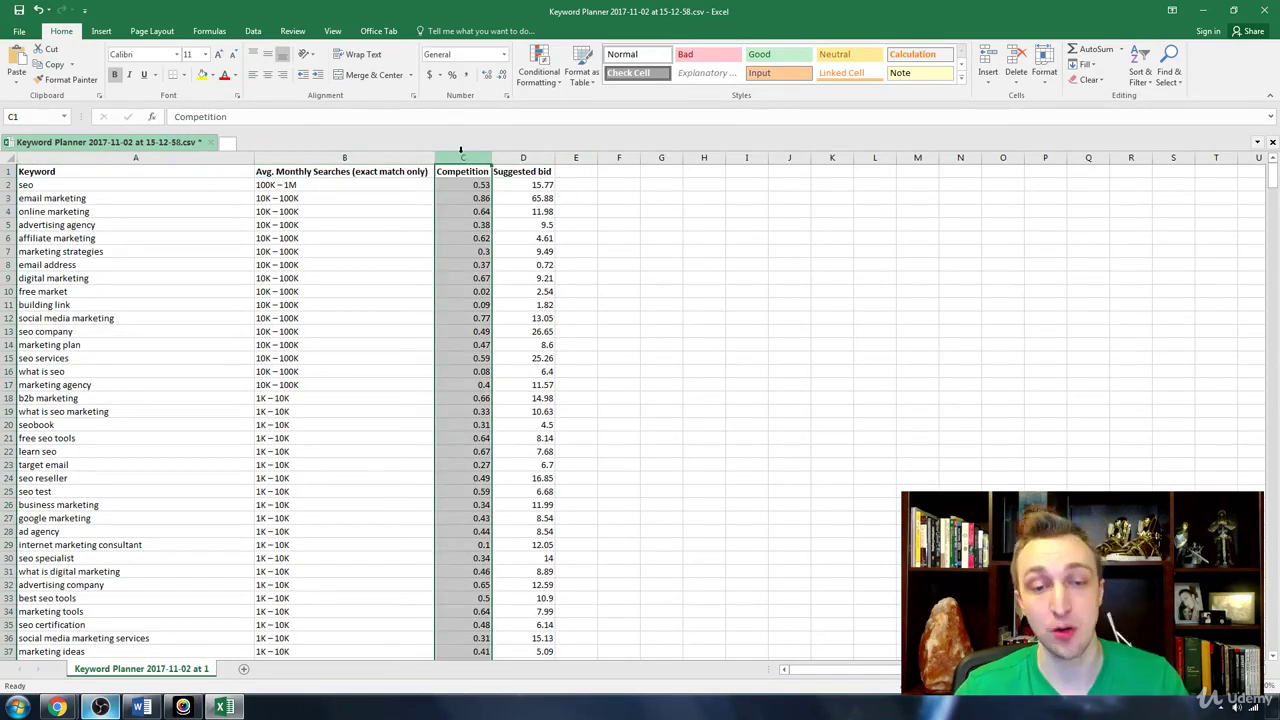
double_click(470, 186)
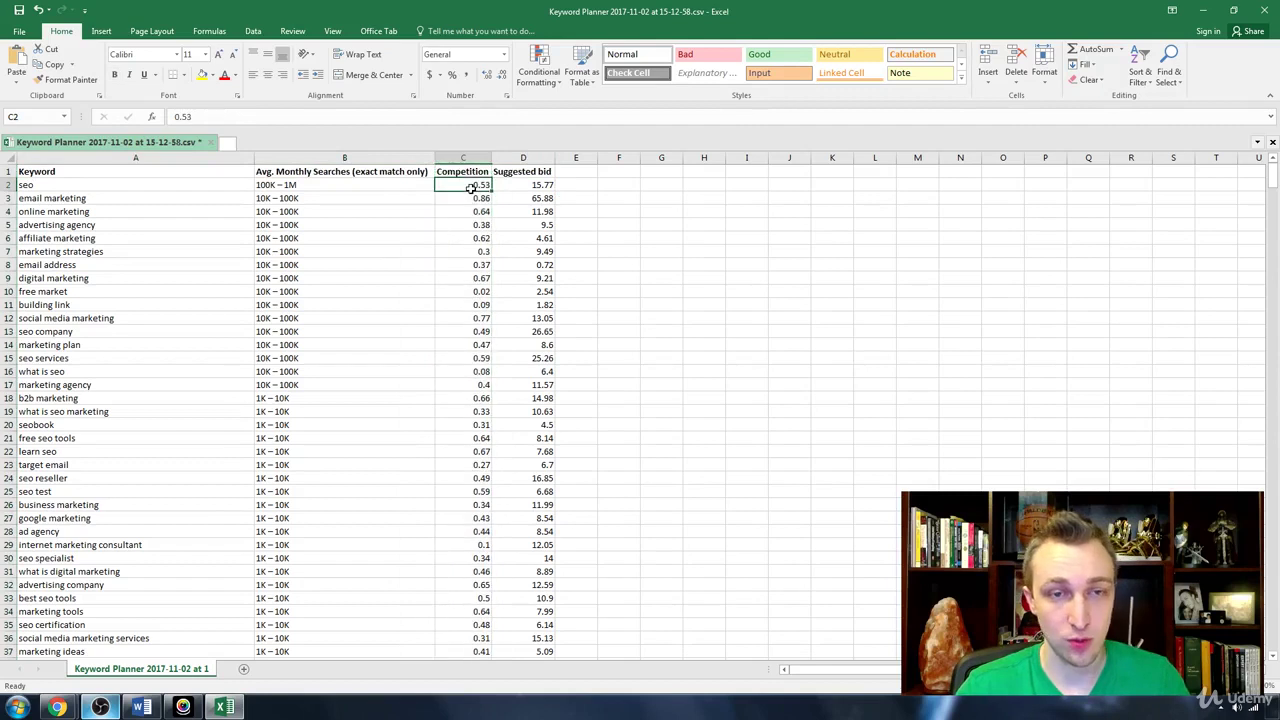
left_click_drag(470, 186, 523, 190)
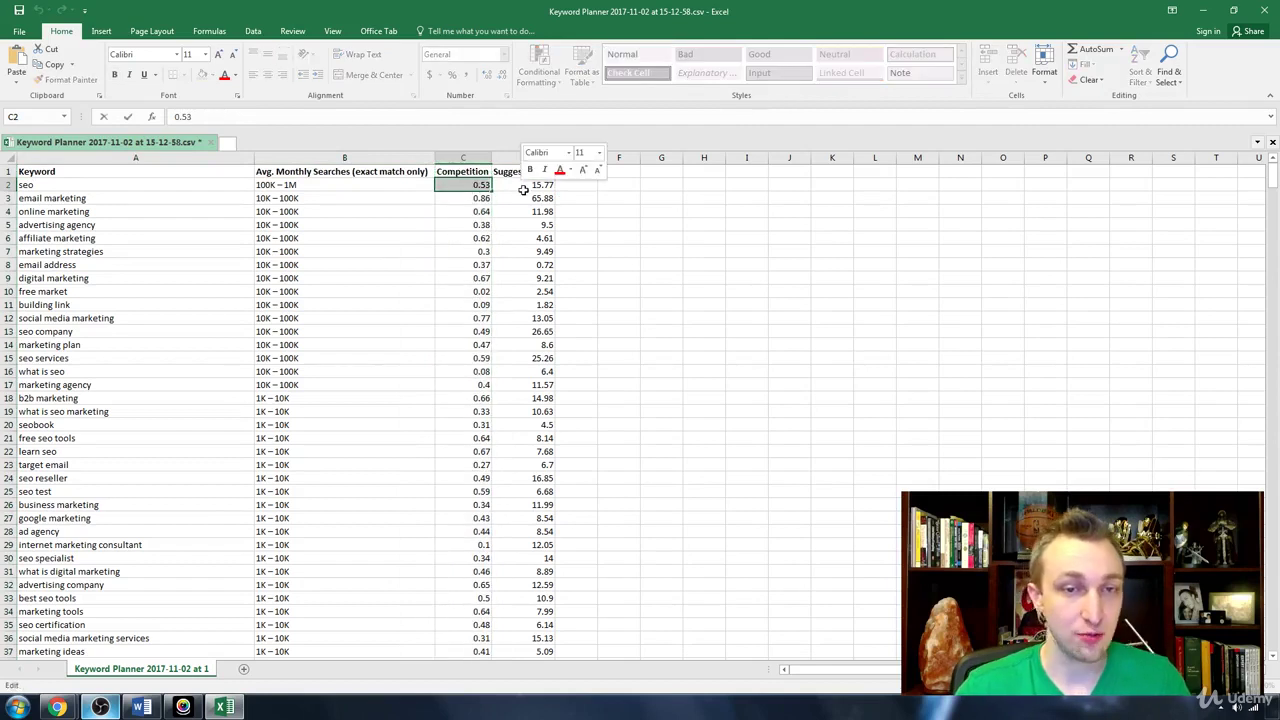
type("99")
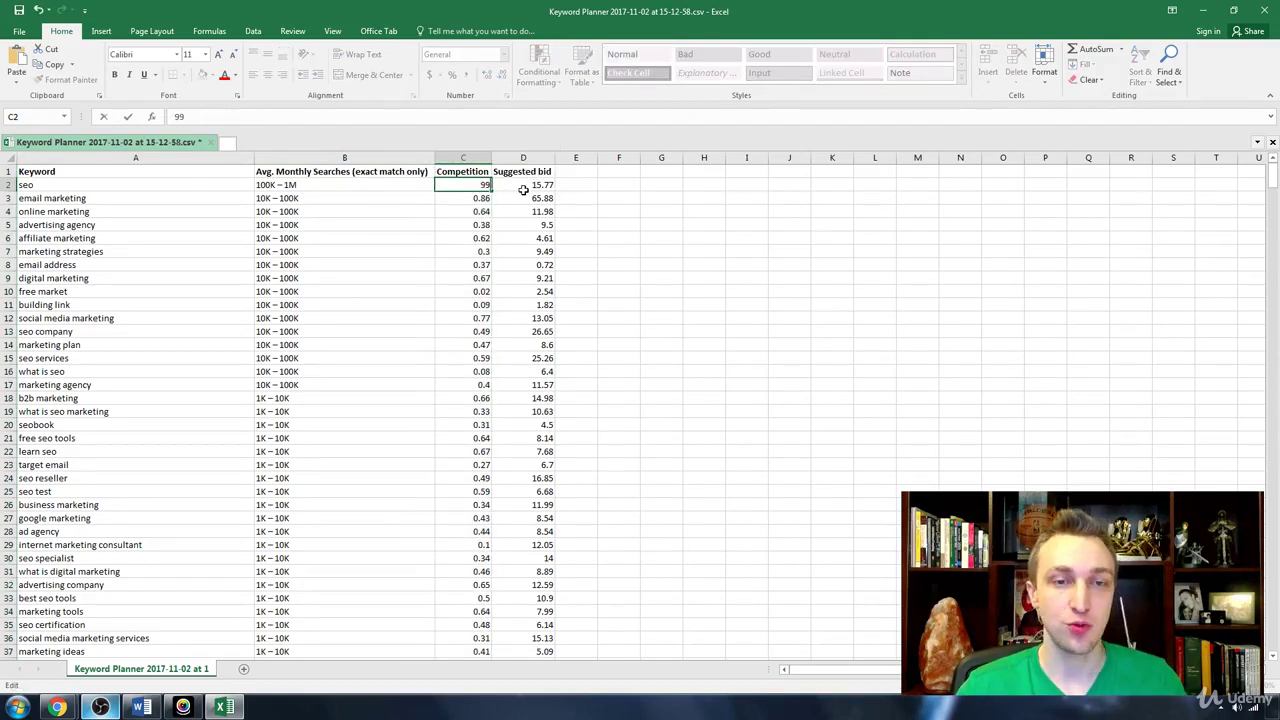
key("Return")
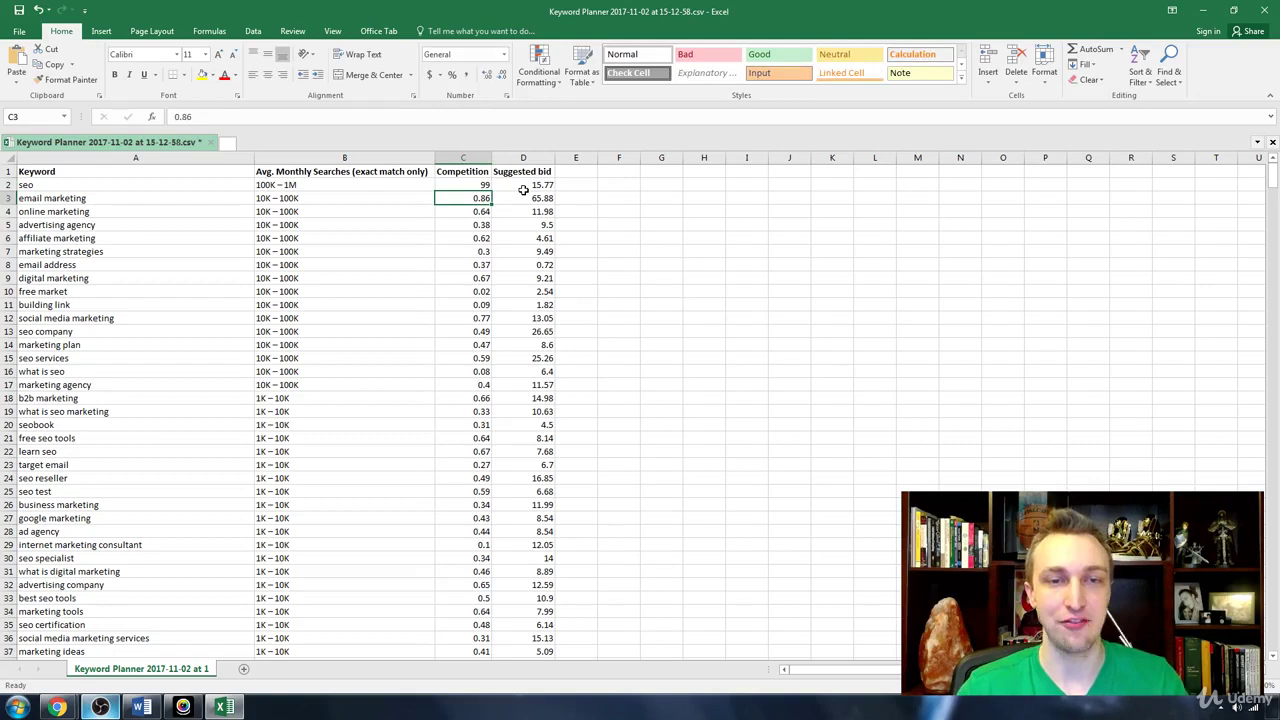
key("ctrl+z")
- Delete the Competition column from the keyword table
left_click(475, 157)
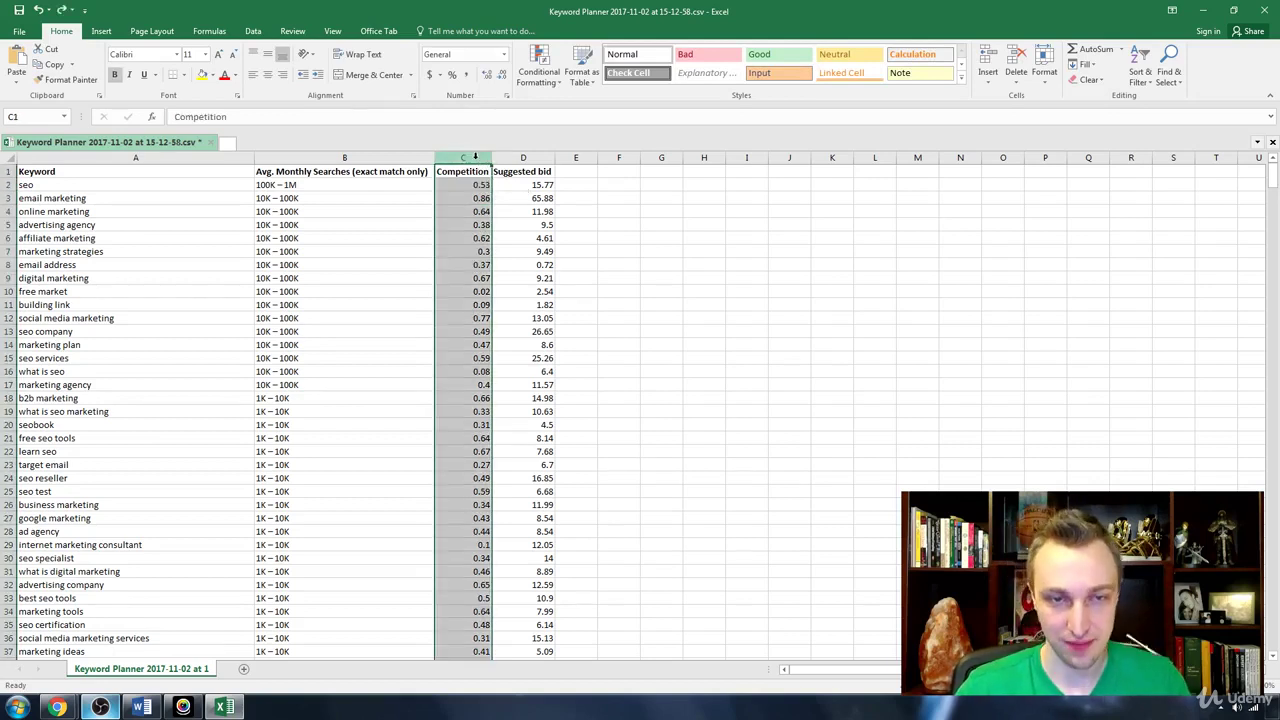
key("ctrl+minus")
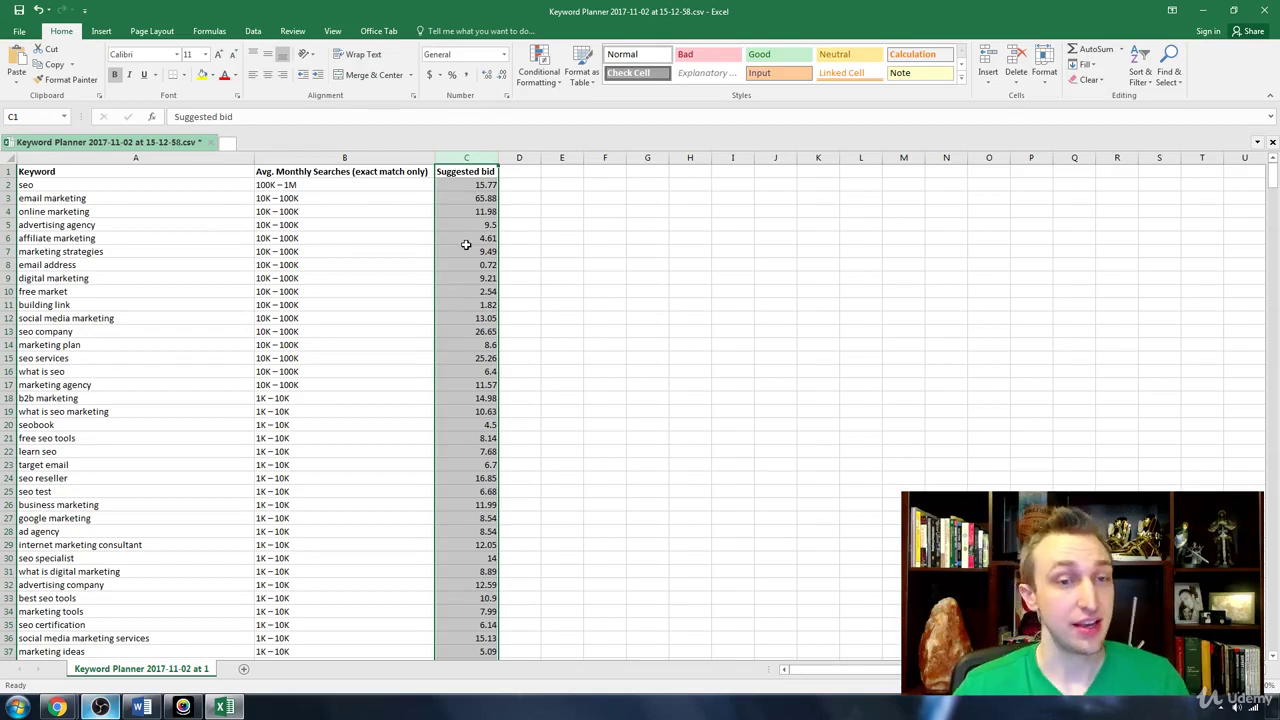
left_click(288, 187)
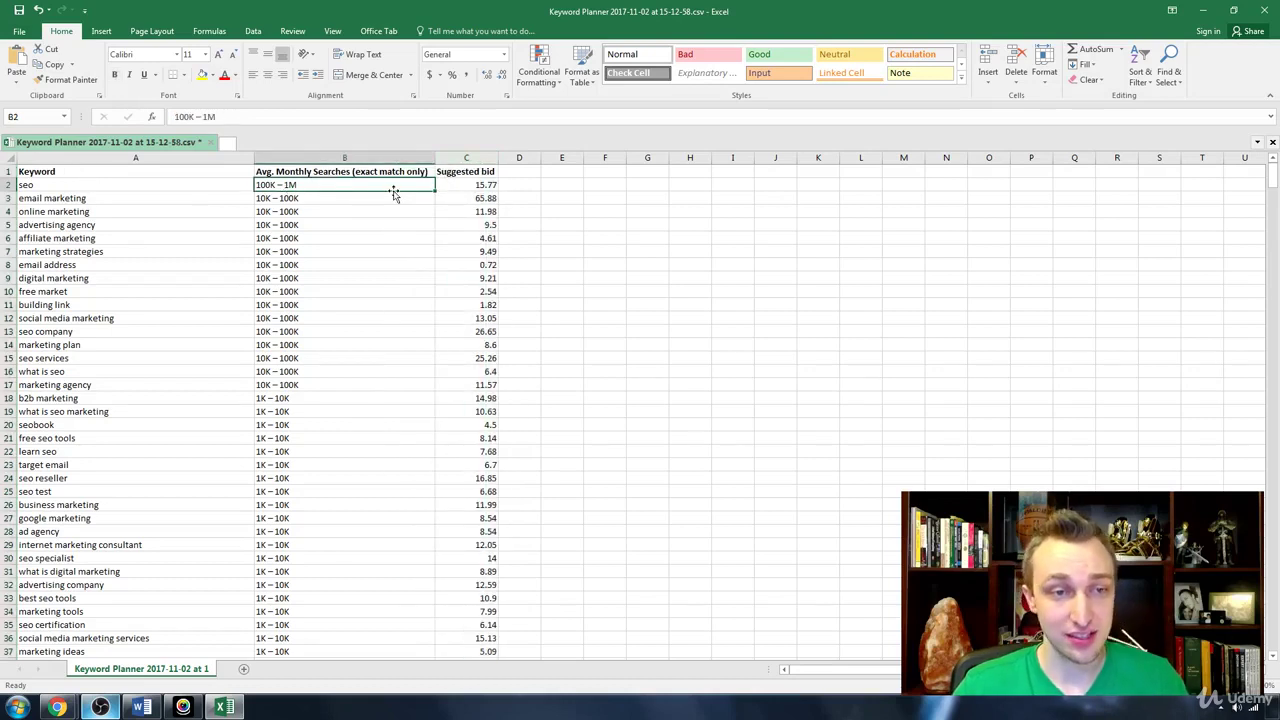
left_click(472, 186)
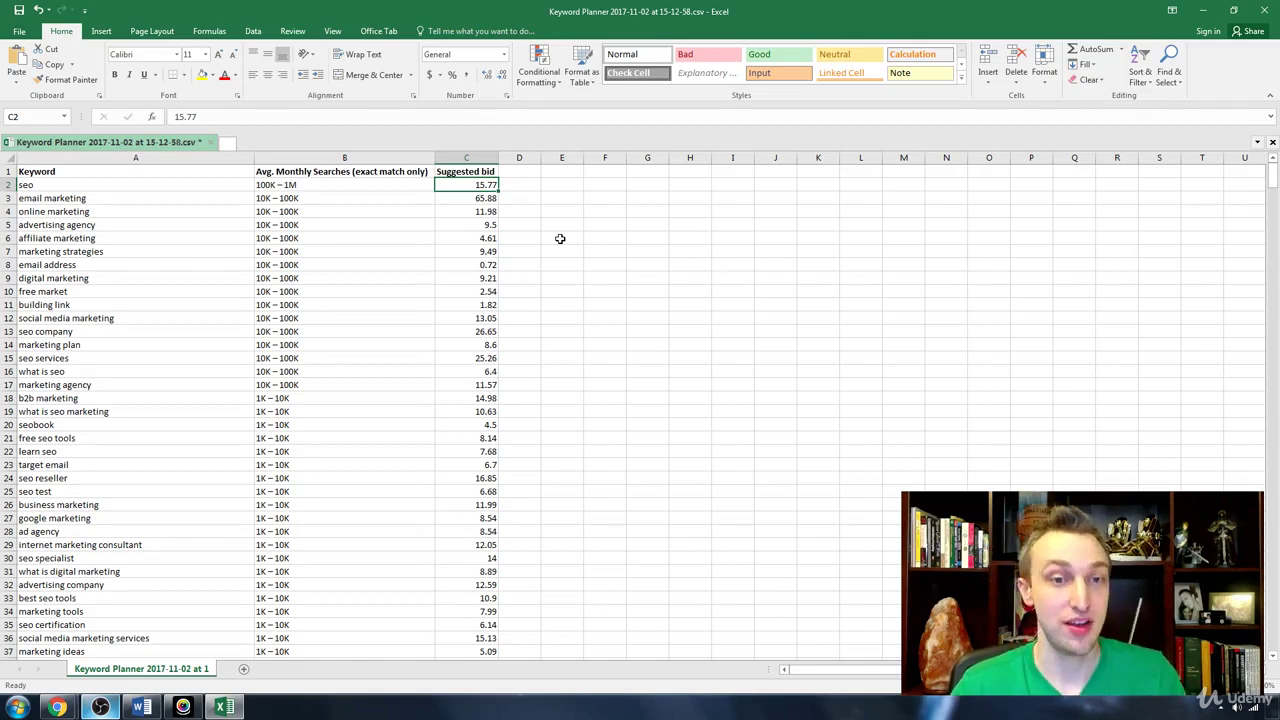
- Examine the length of the keyword list and the average monthly search ranges from the last row back up to the first keyword
key("Home")
key("Up")
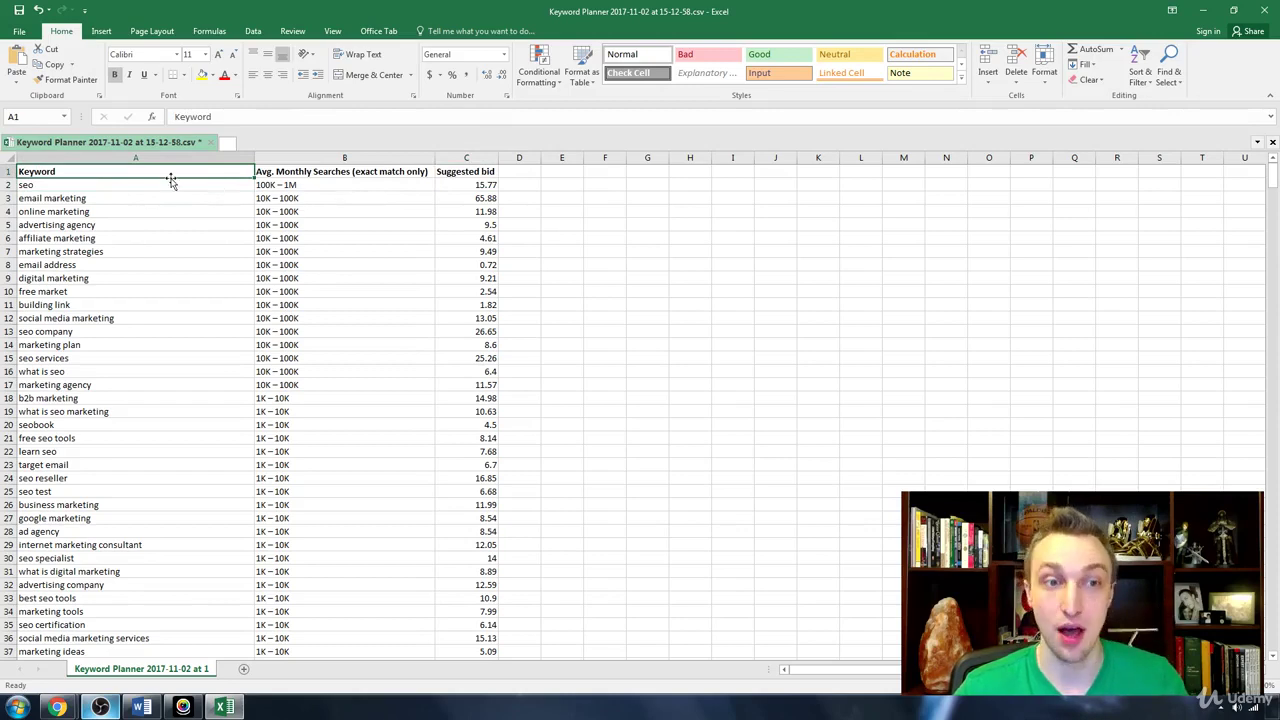
key("ctrl+Down")
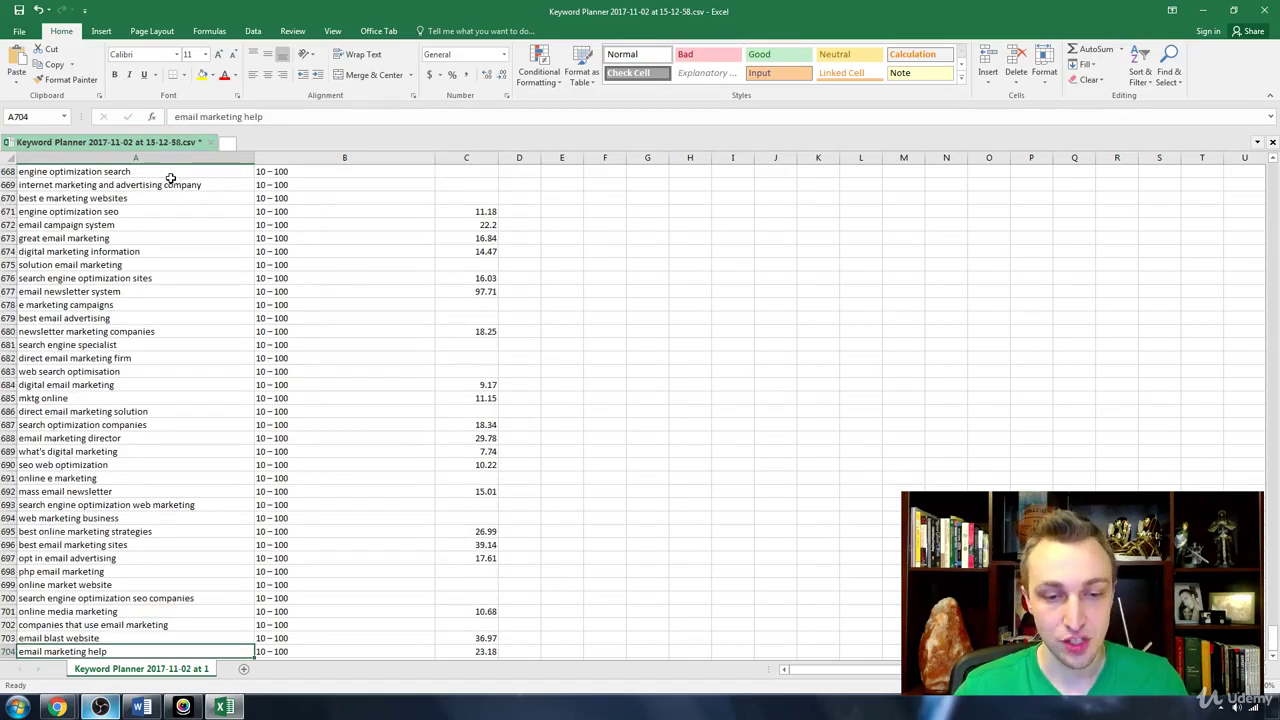
key("ctrl+Down")
key("ctrl+Up")
key("ctrl+Up")
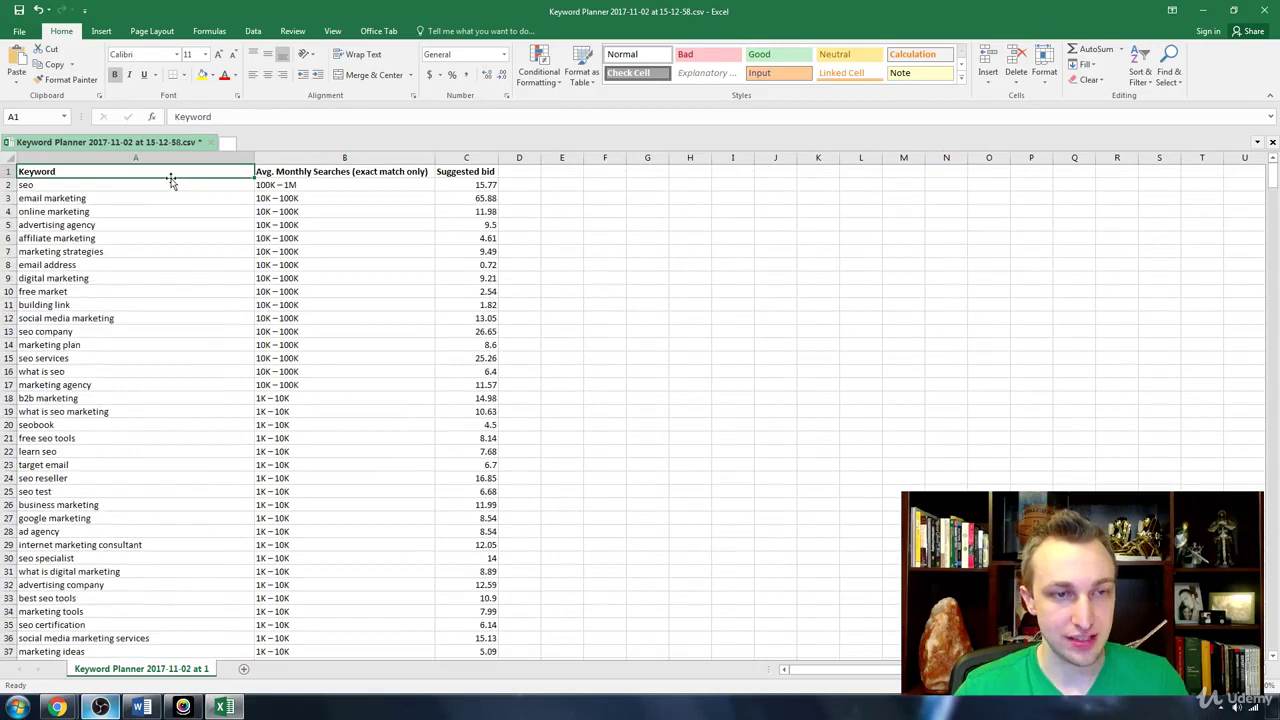
key("ctrl+Down")
key("Right")
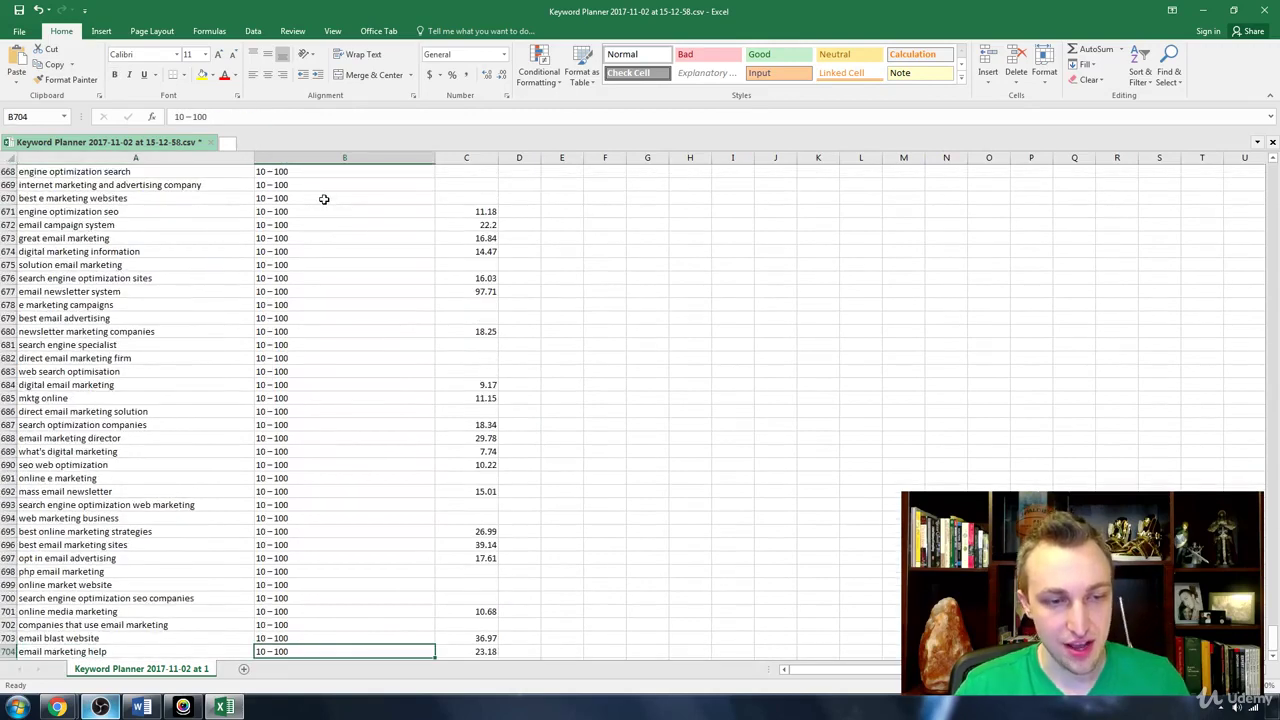
scroll(352, 429, "up", 15)
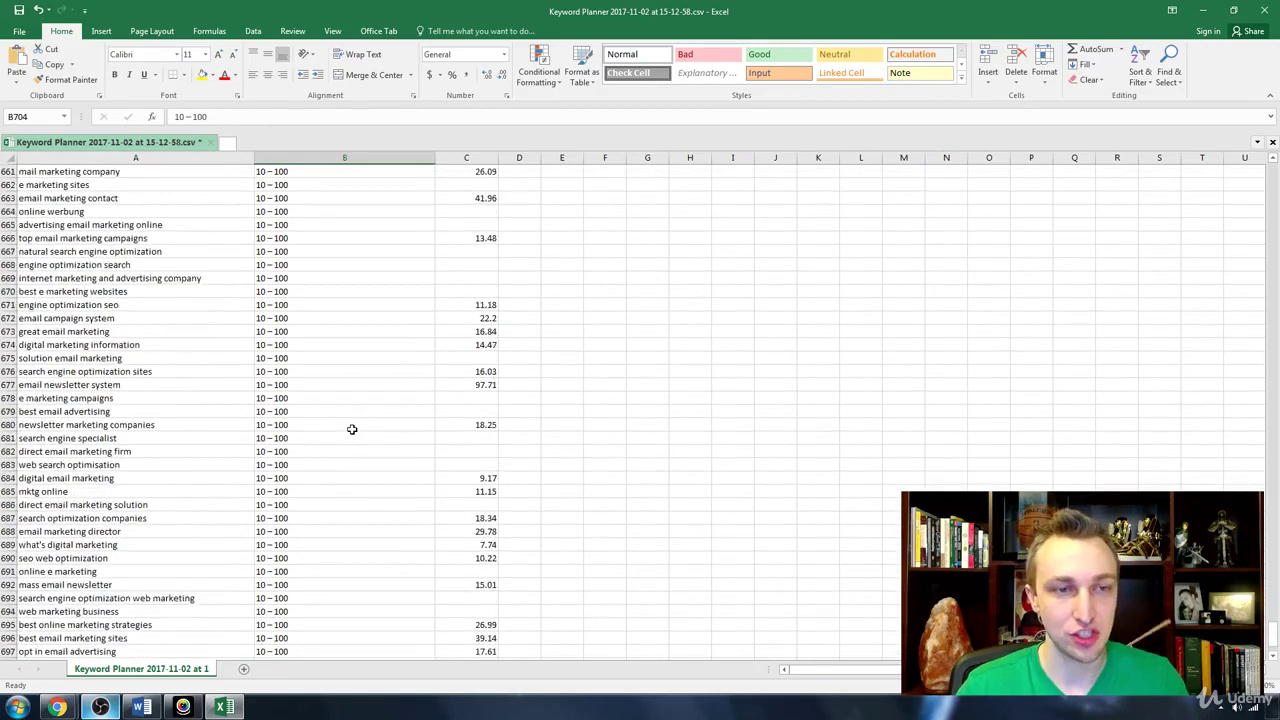
scroll(352, 429, "up", 20)
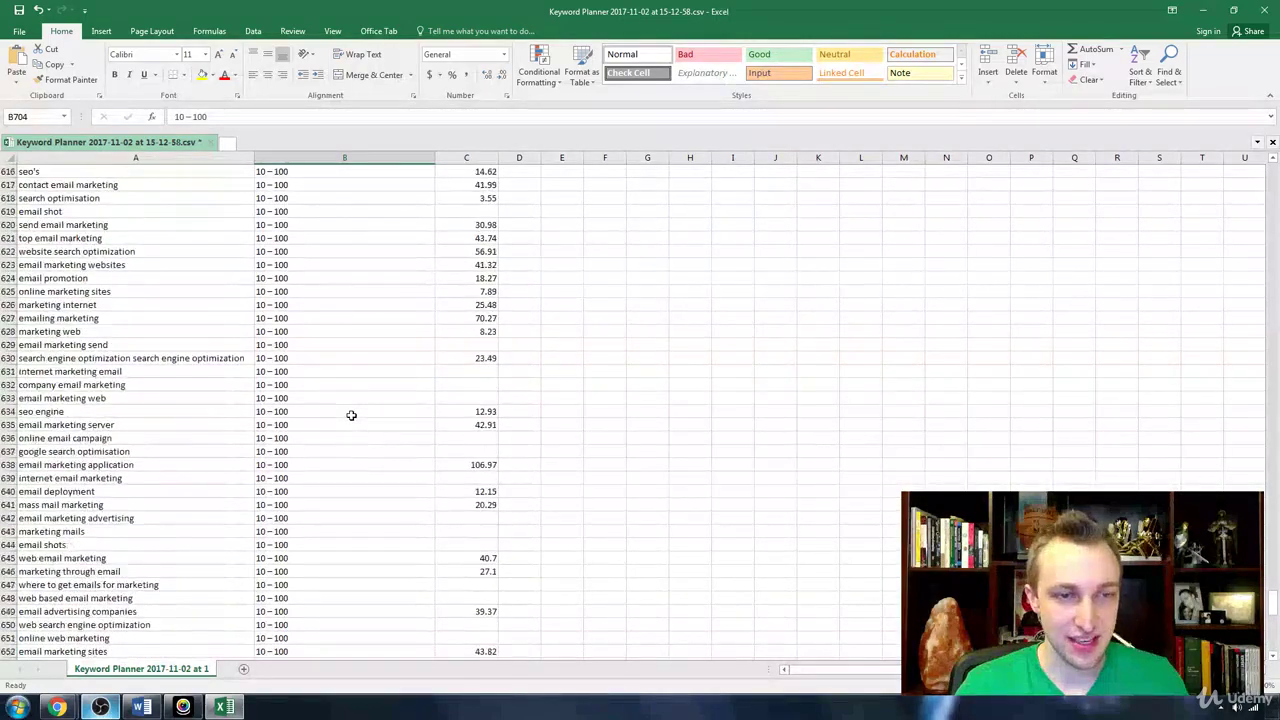
scroll(351, 414, "up", 20)
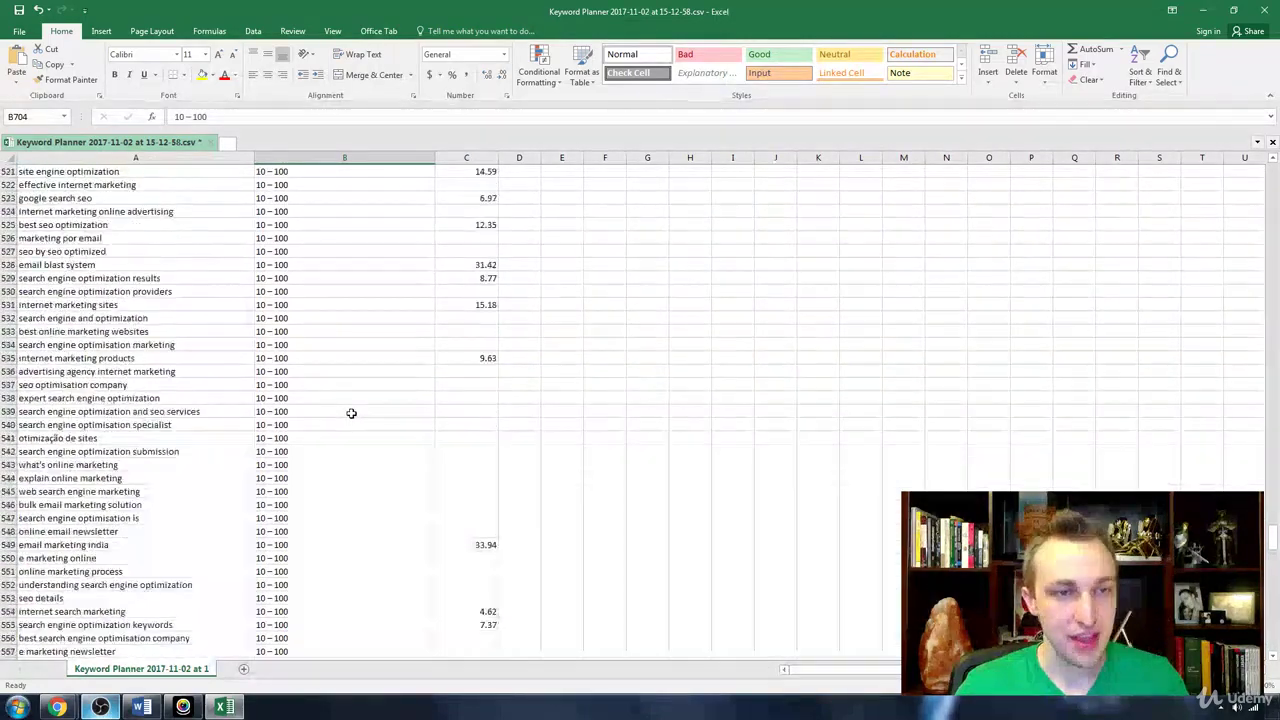
scroll(351, 413, "up", 1)
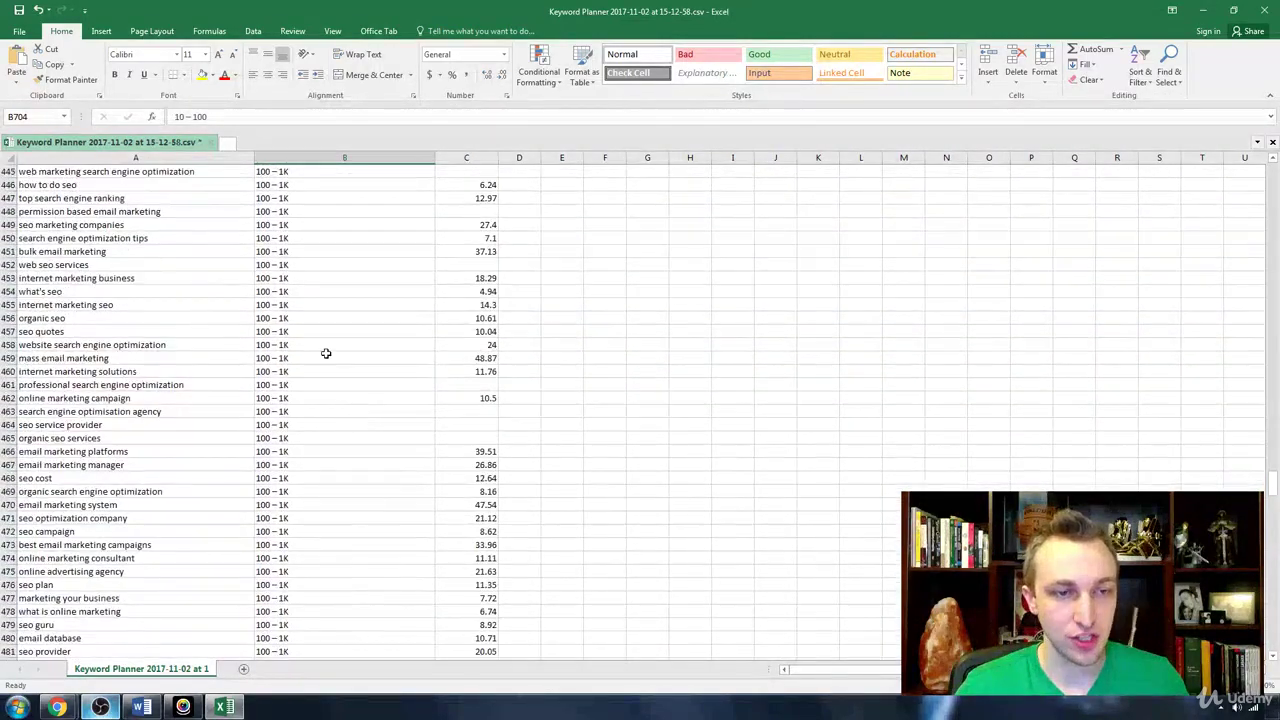
left_click(280, 197)
key("ctrl+Up")
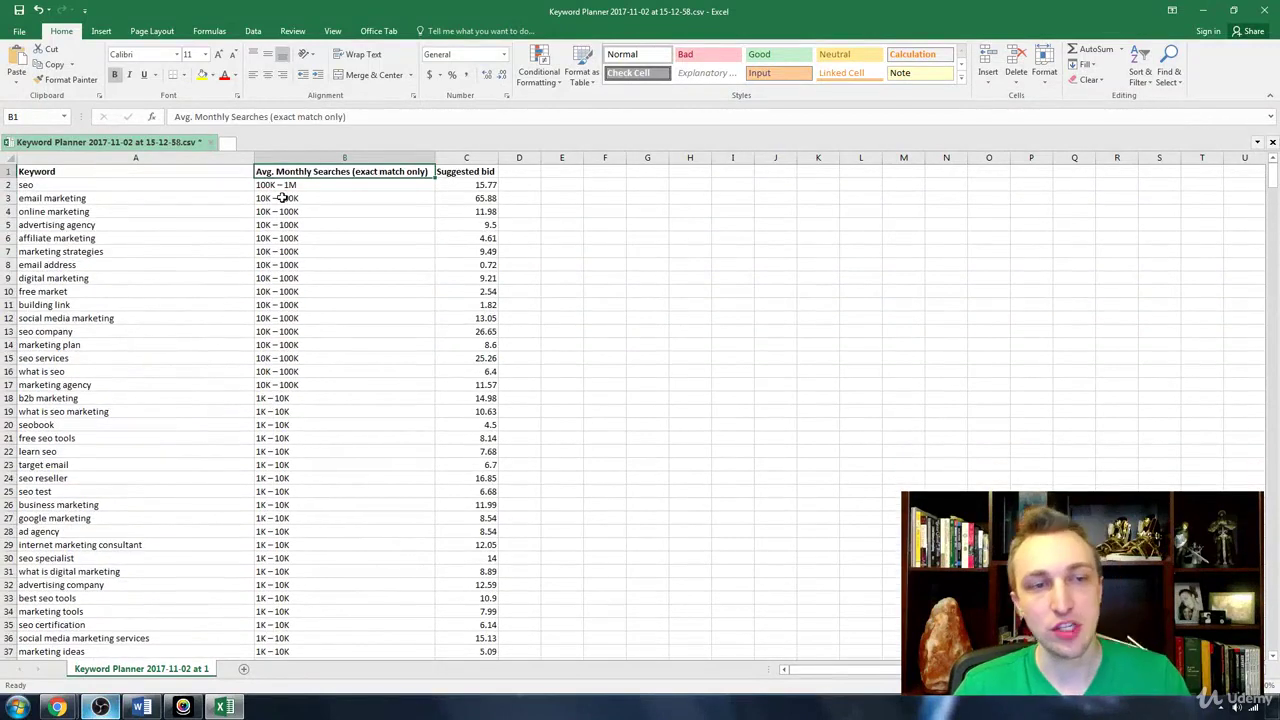
left_click(284, 184)
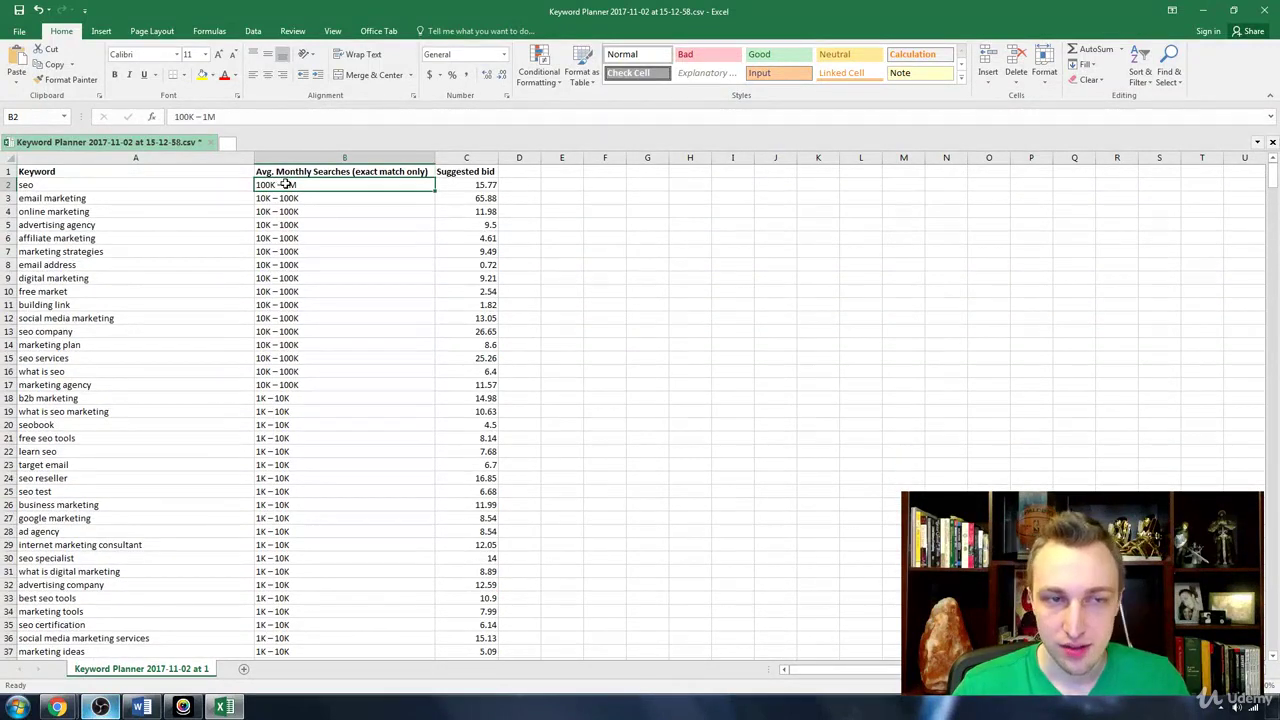